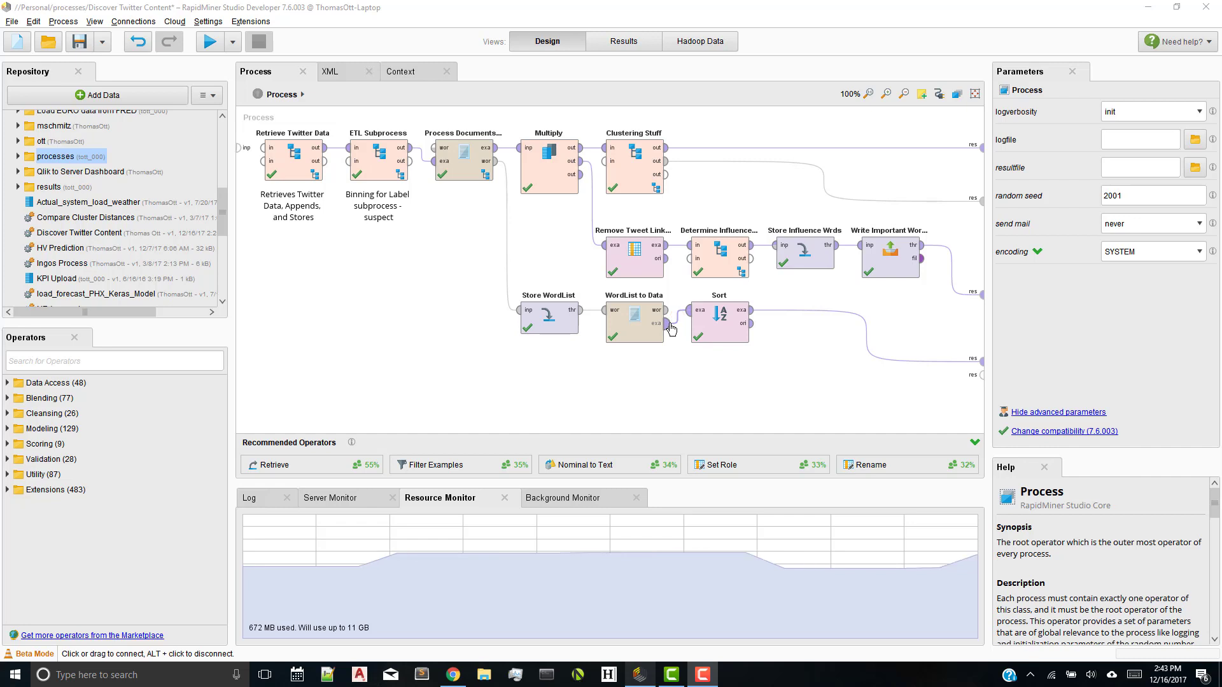
Switch to Chrome, open the "Use RapidMiner to Discover Twitter Content" tutorial from the site's tutorials page and view its process XML.
click(865, 336)
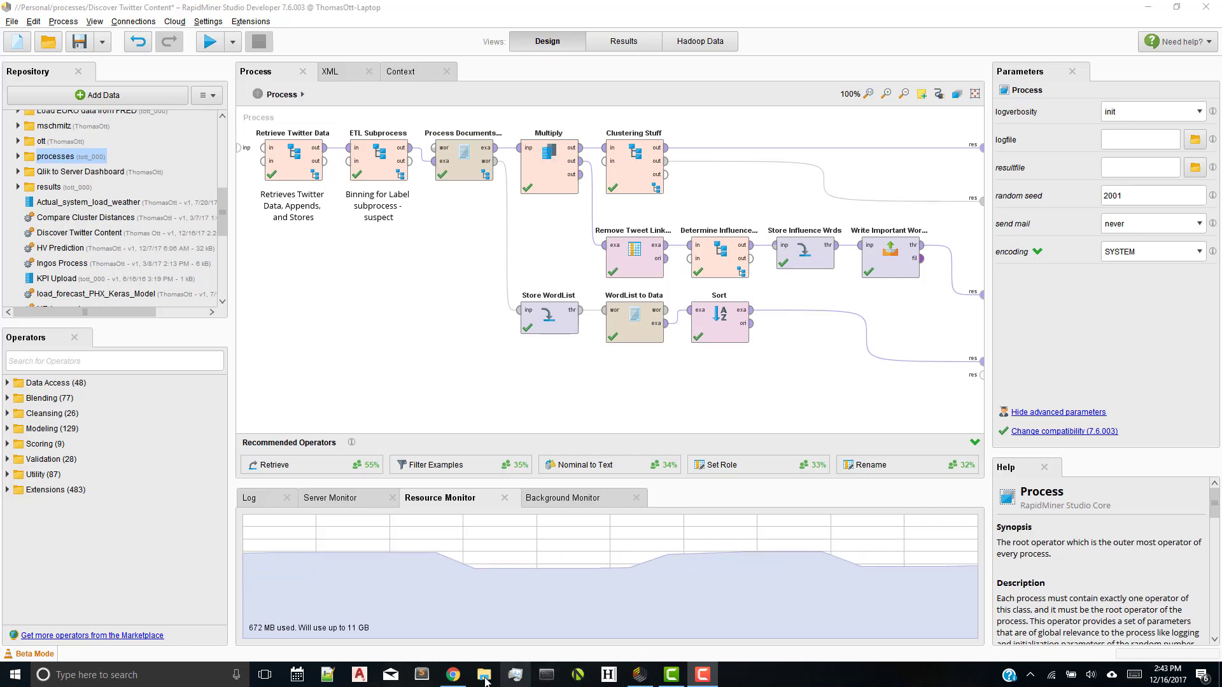
click(453, 675)
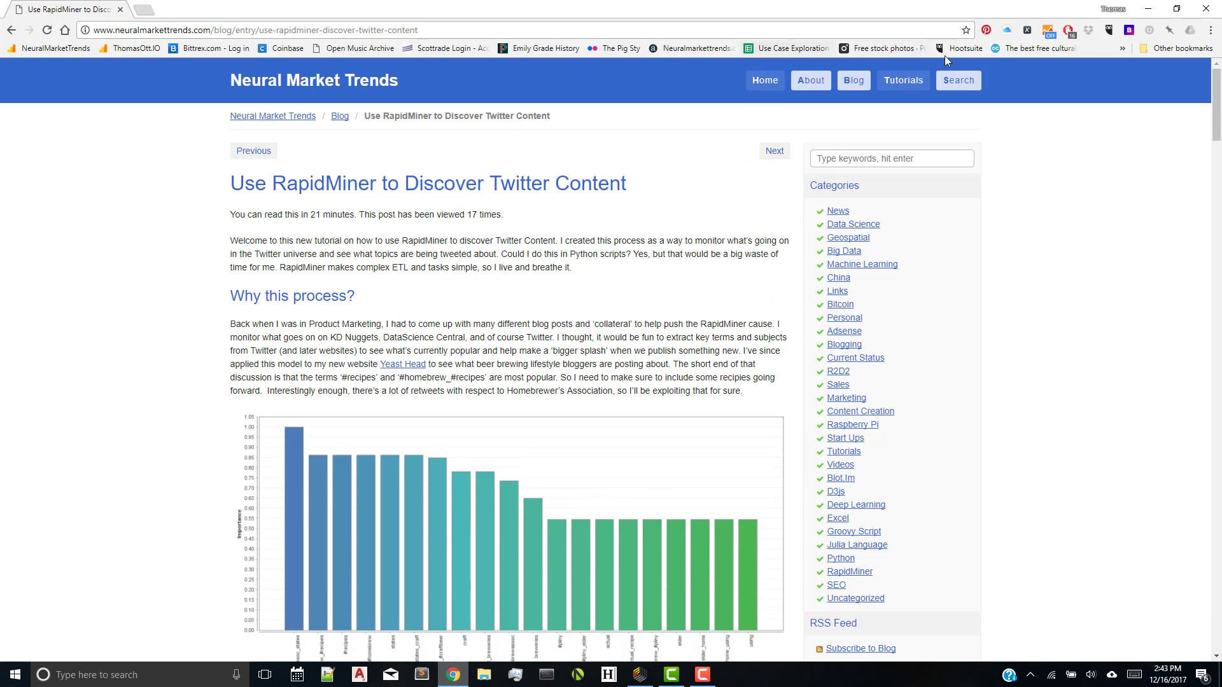
click(903, 84)
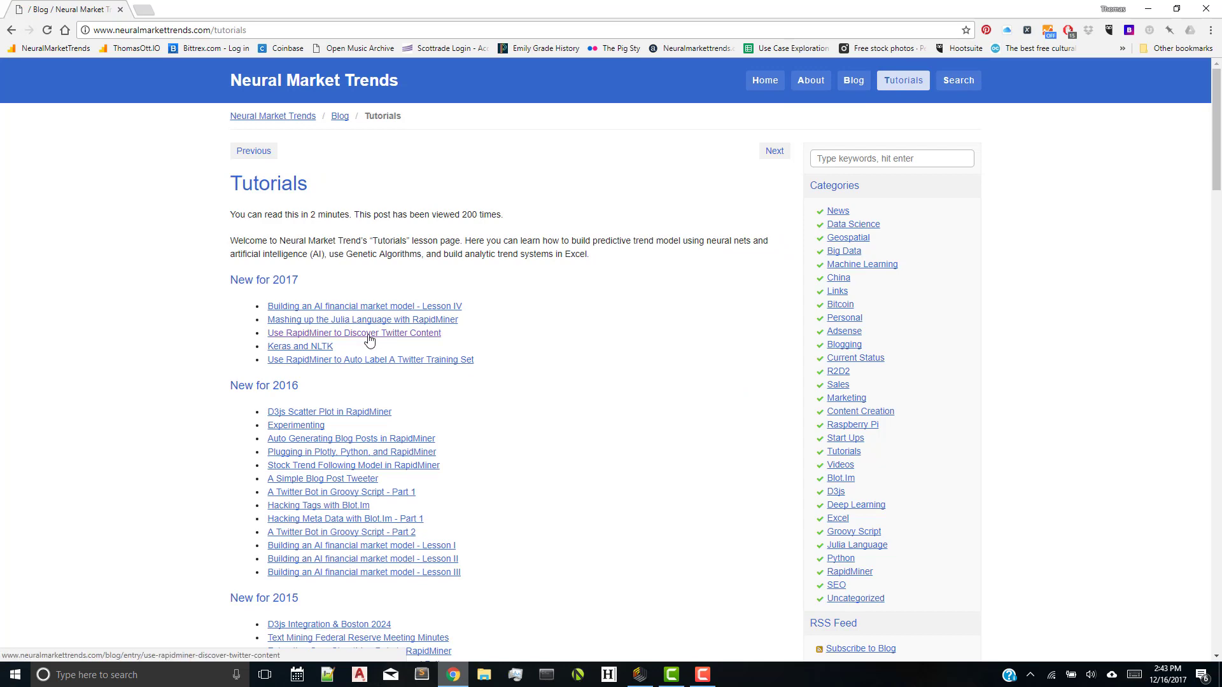
click(369, 336)
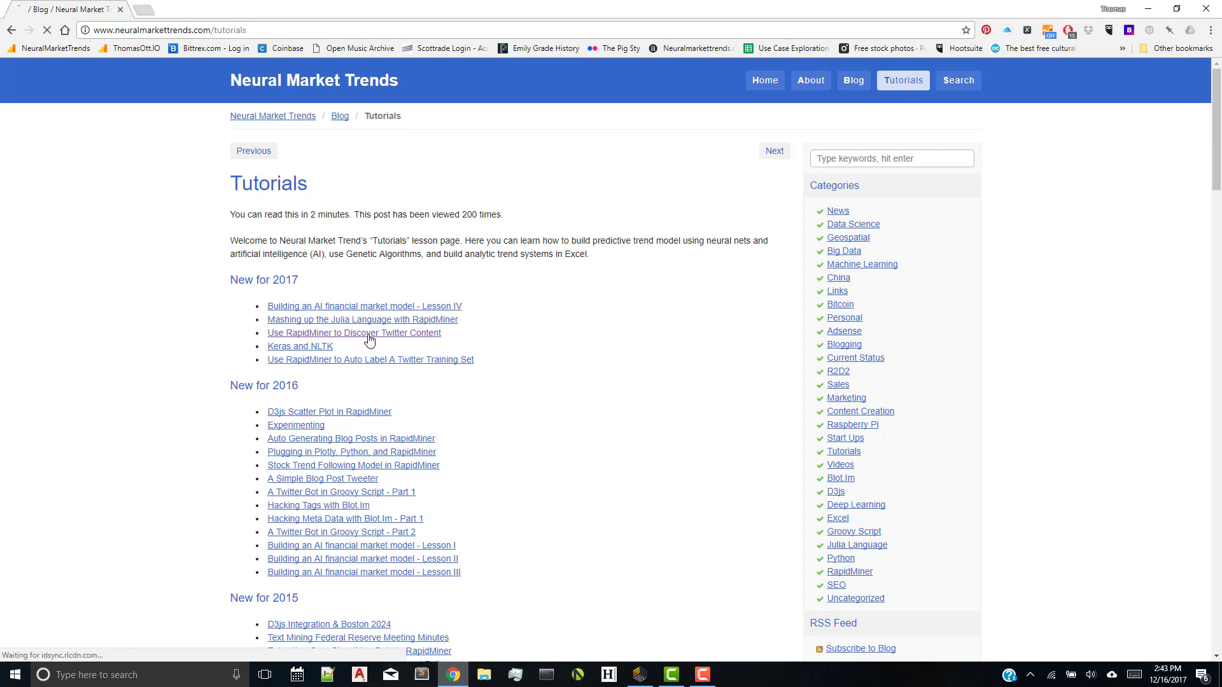
scroll(583, 231, down, 13)
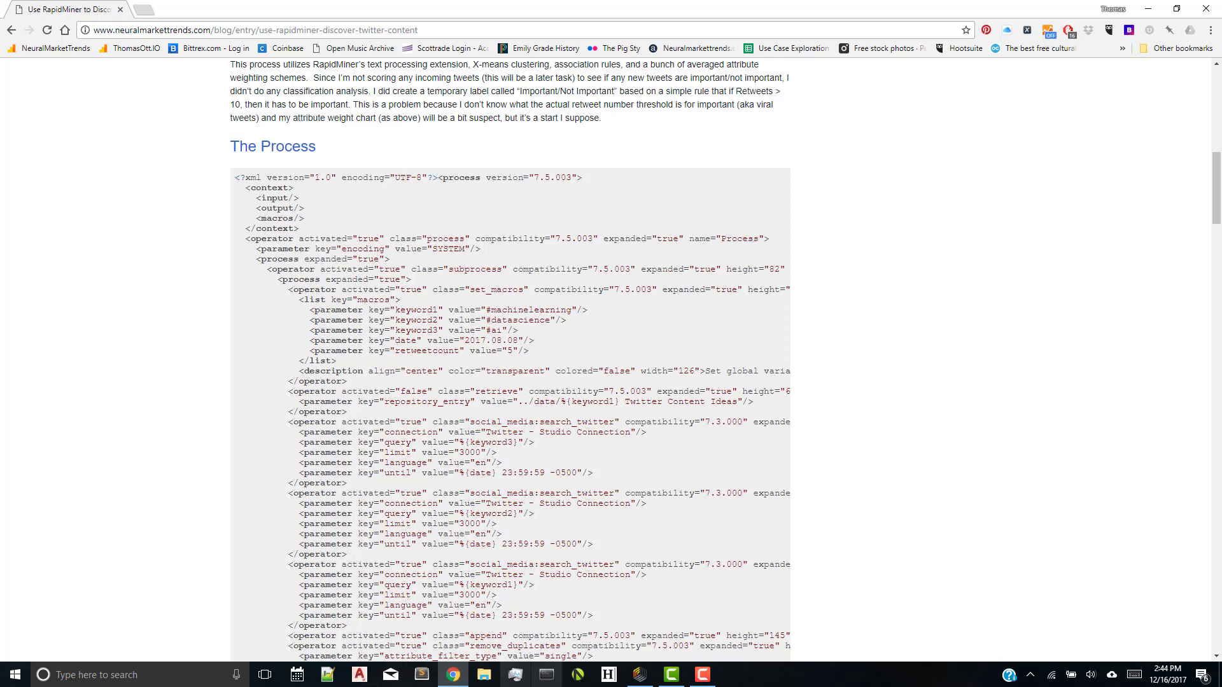
Switch back to RapidMiner Studio and inspect the Process Documents from Data, Retrieve Twitter Data and ETL Subprocess operators in the main process.
click(642, 685)
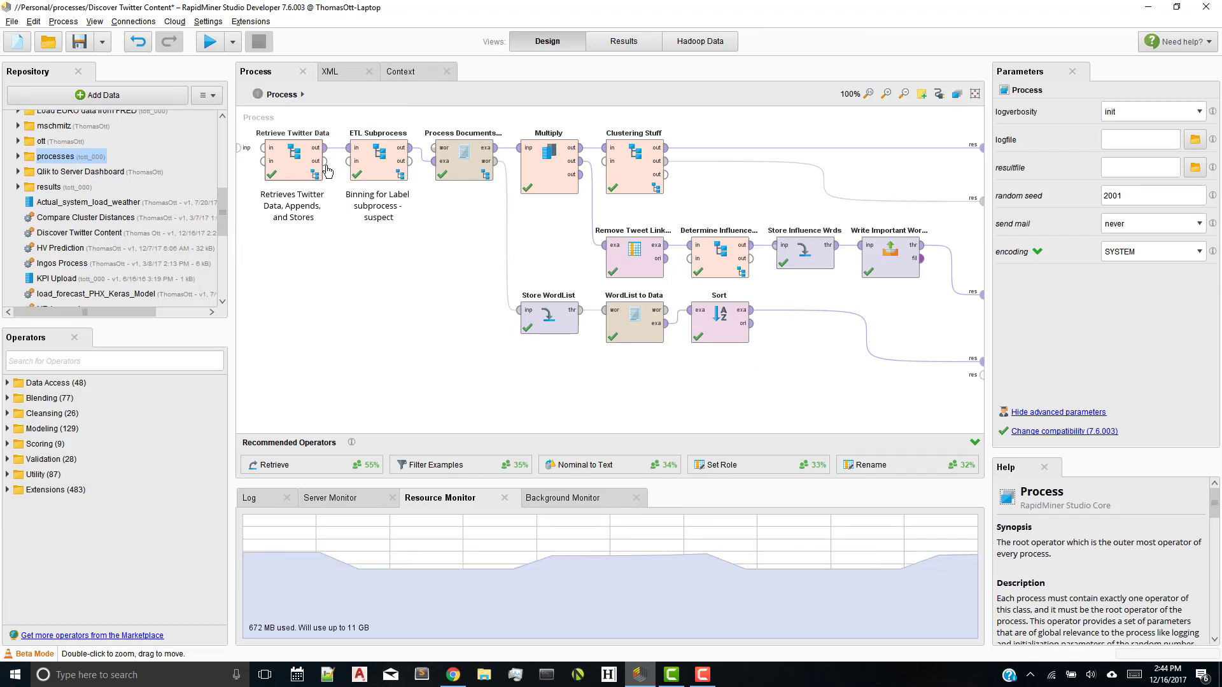
click(457, 159)
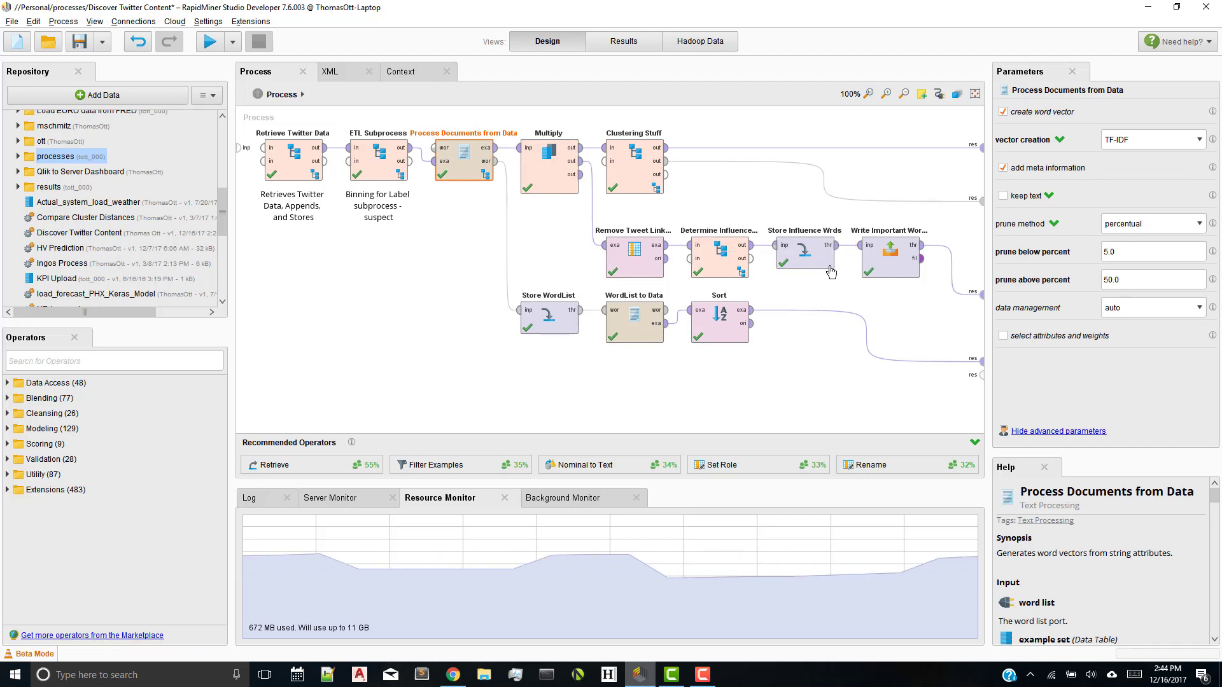
click(307, 169)
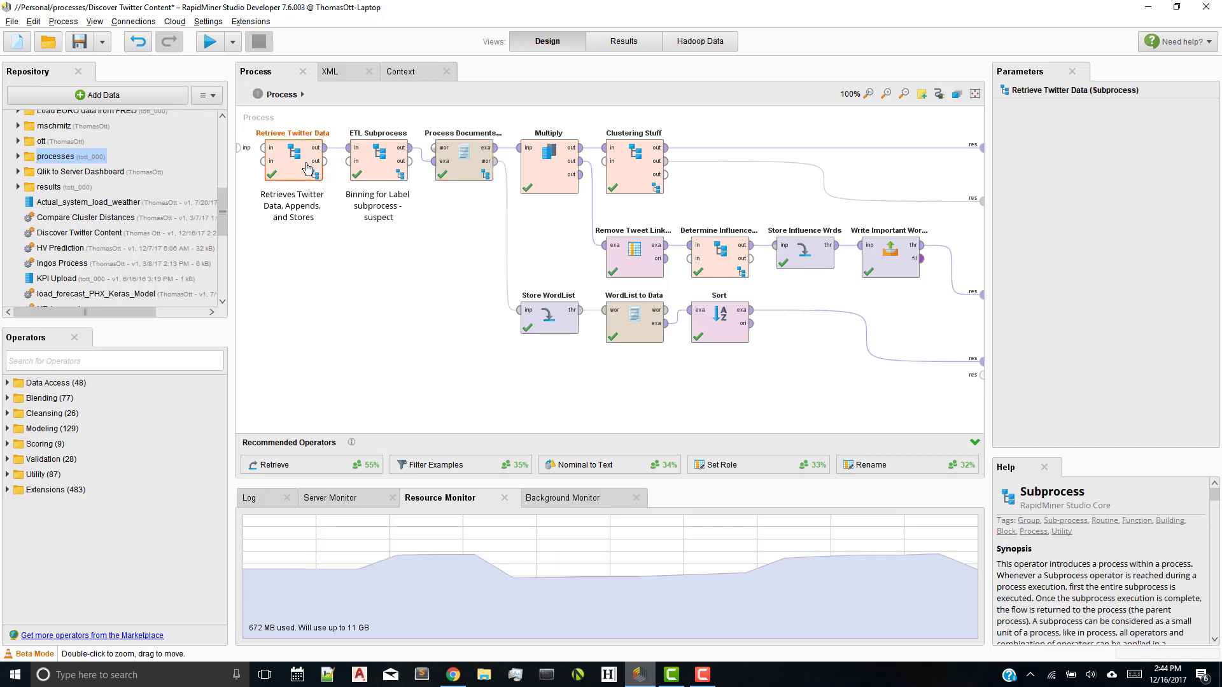
click(383, 183)
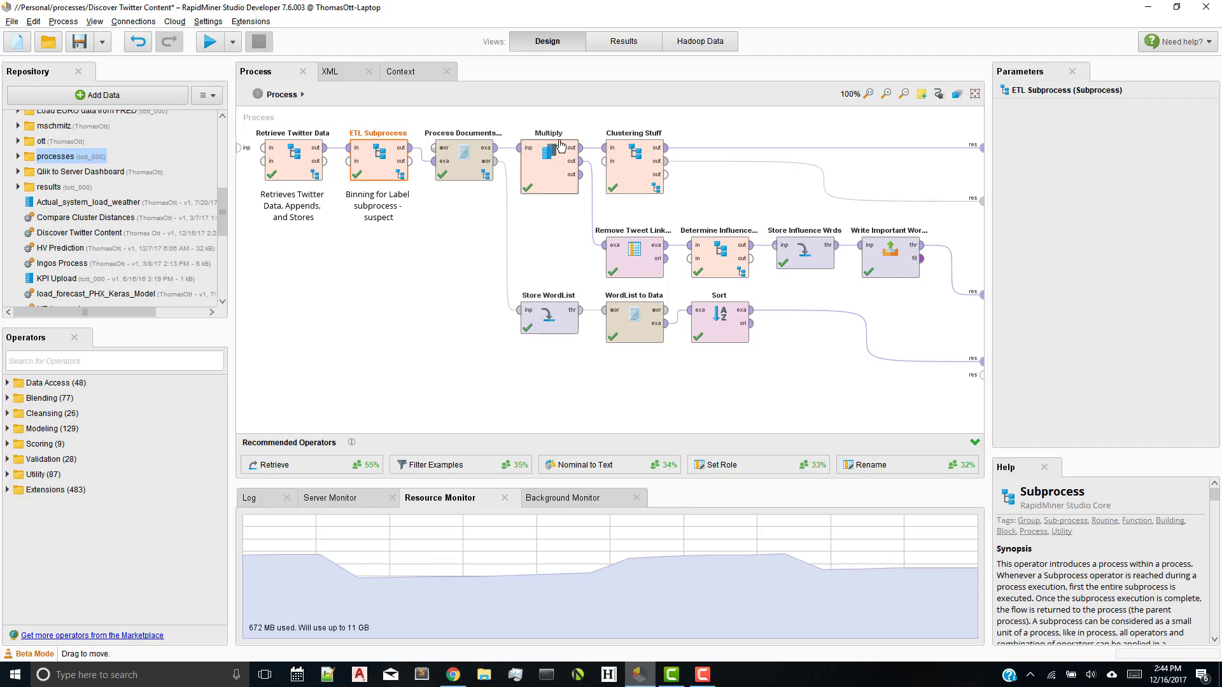
Examine the text-processing operators nested inside Process Documents from Data and return to the main process.
click(454, 177)
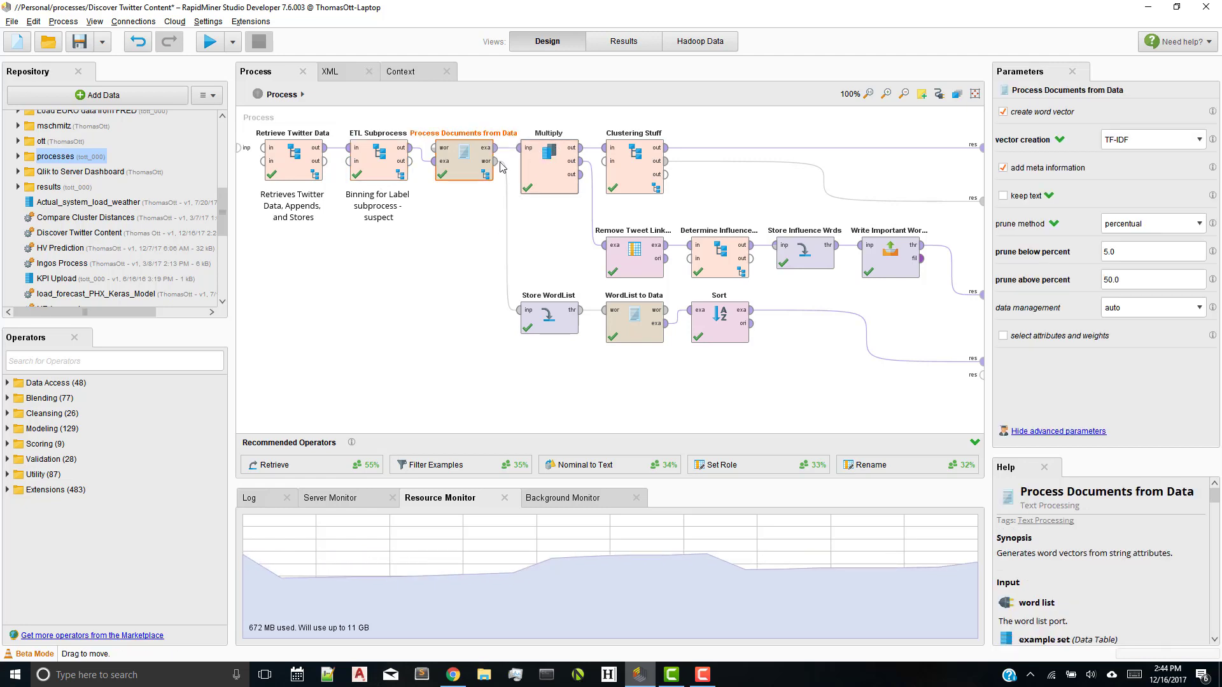
double_click(454, 177)
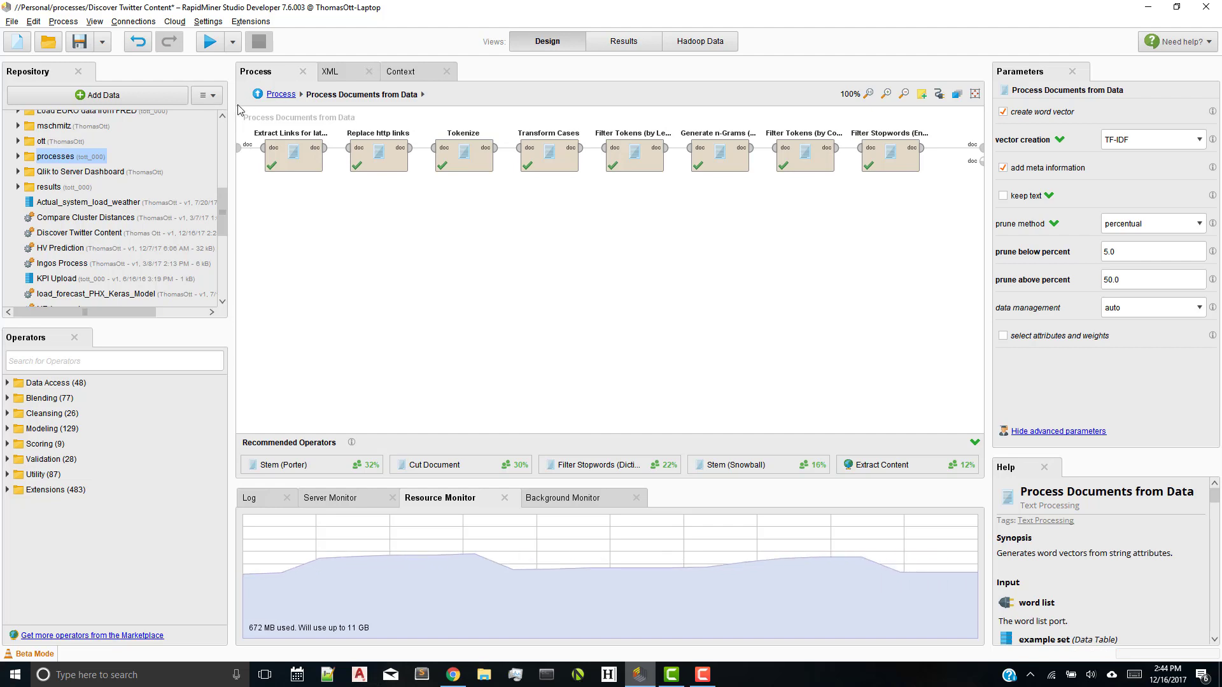
click(257, 95)
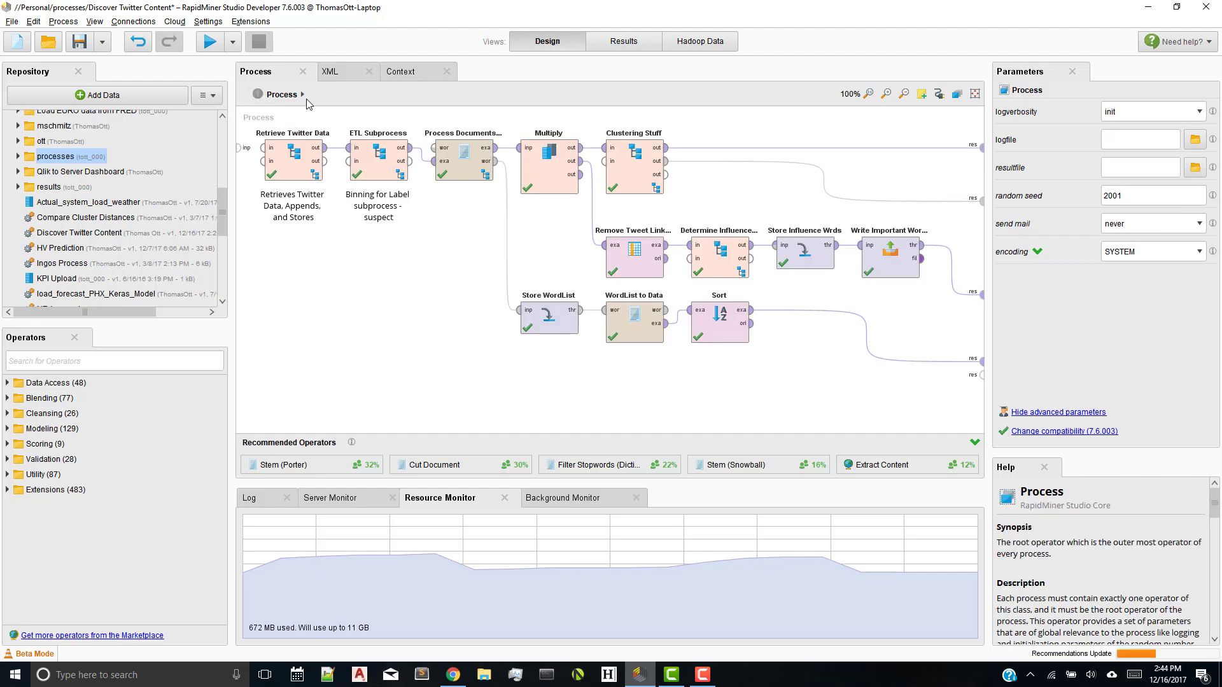
Examine the contents of the Clustering Stuff and Determine Influence Factors subprocesses, returning to the main process after each.
double_click(637, 187)
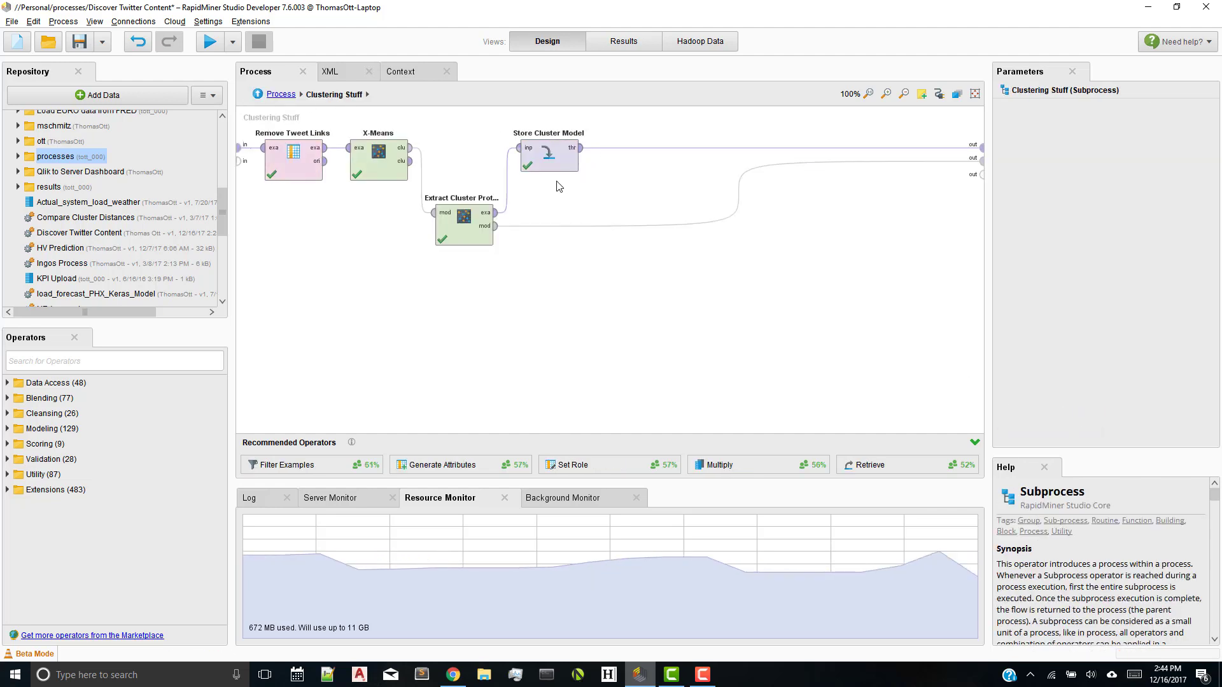
click(257, 94)
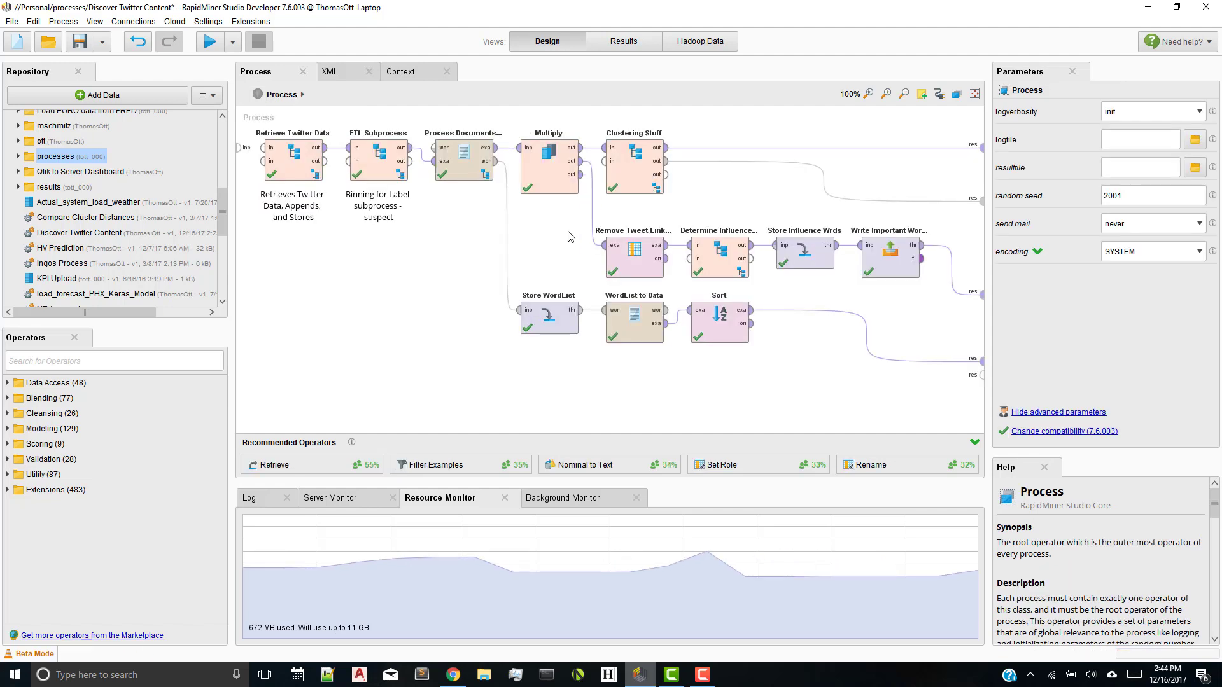
double_click(717, 262)
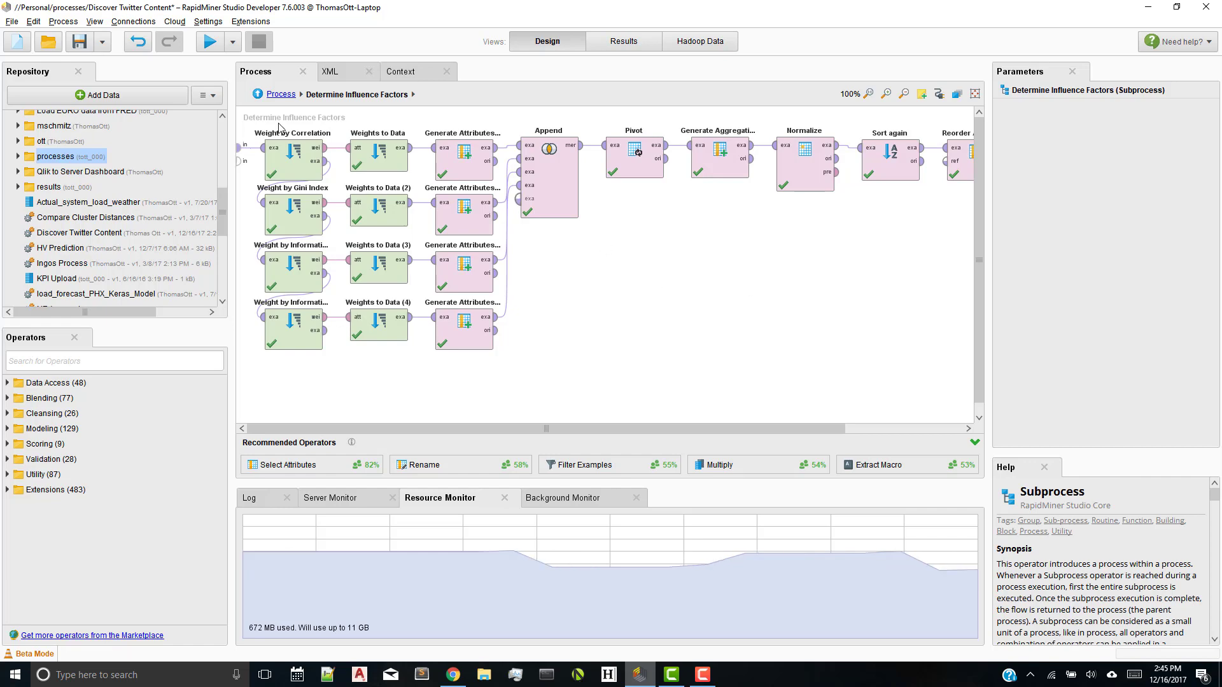
click(257, 94)
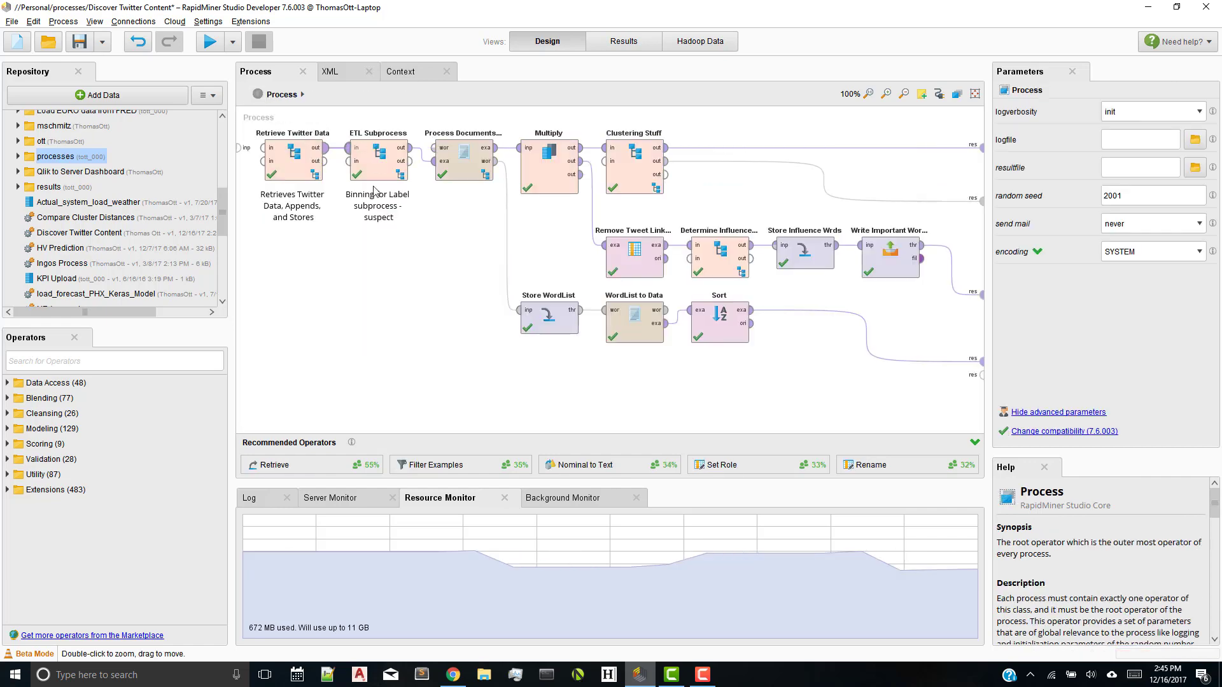
Open the Retrieve Twitter Data subprocess and review the keyword, date and retweetcount macros of Set Macros without changing them.
double_click(311, 170)
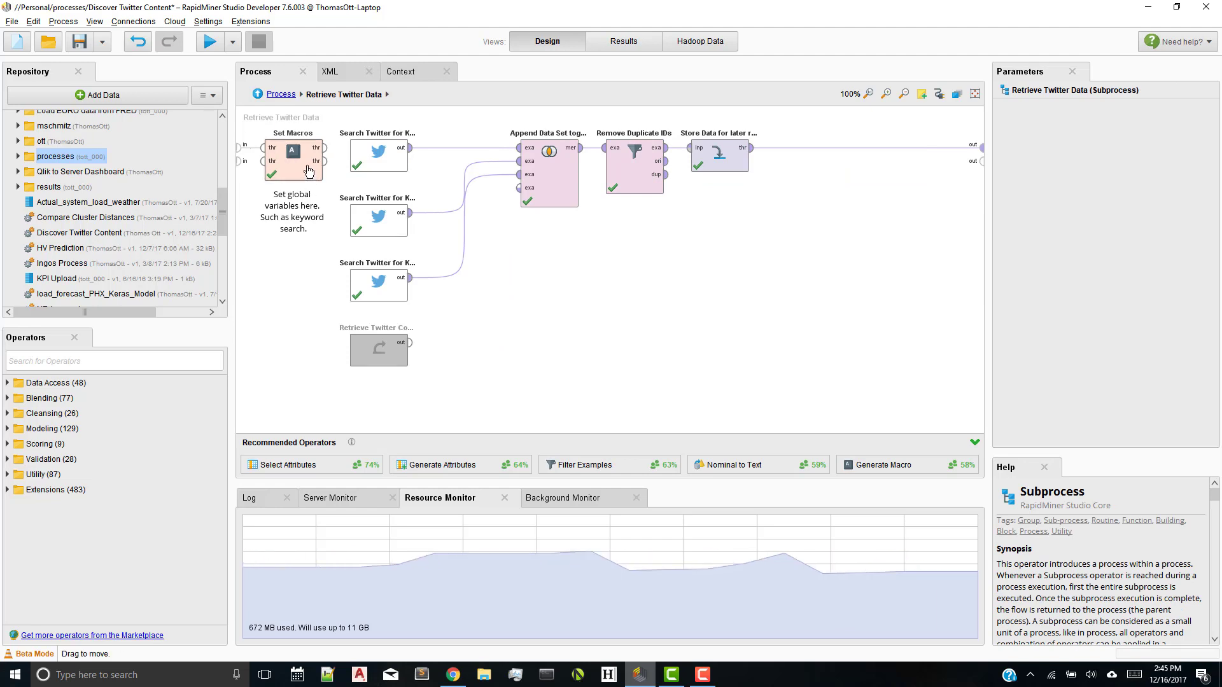
click(309, 170)
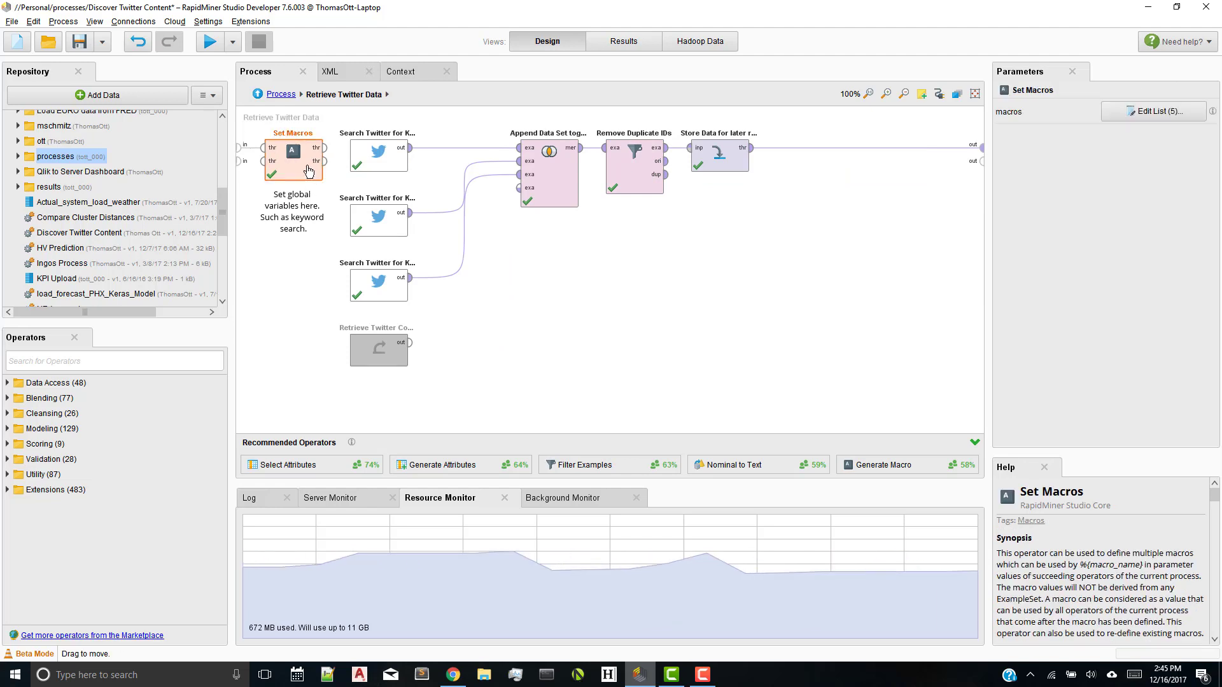
click(1157, 112)
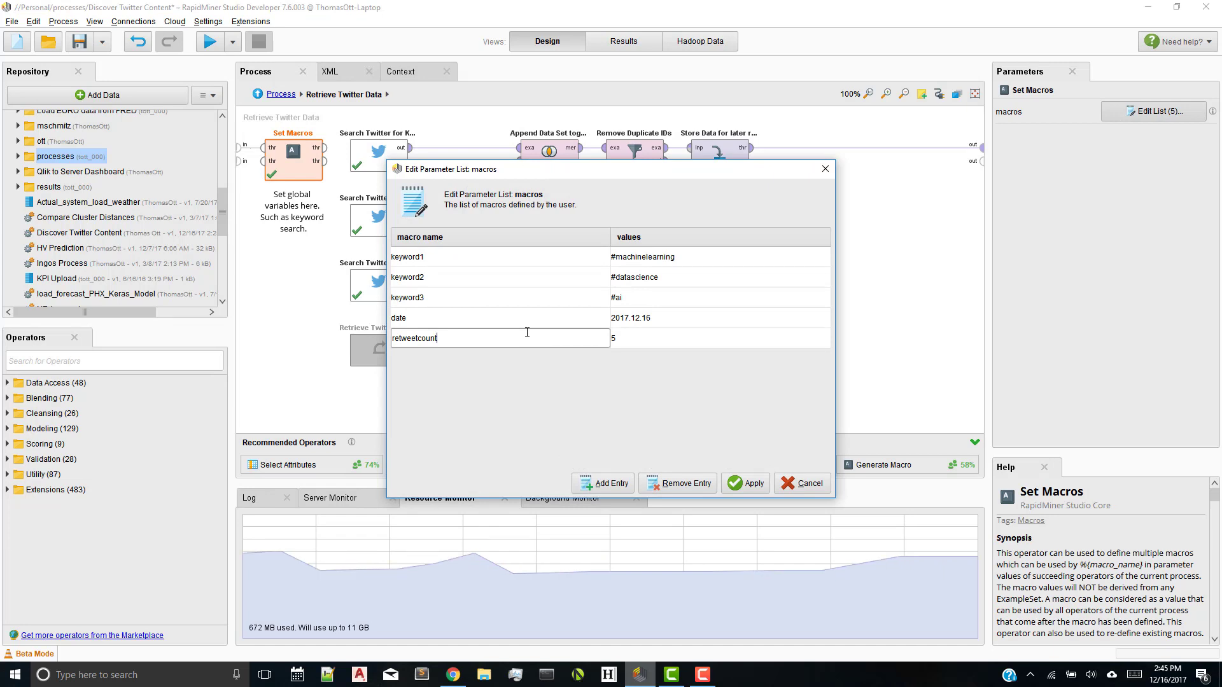
double_click(680, 316)
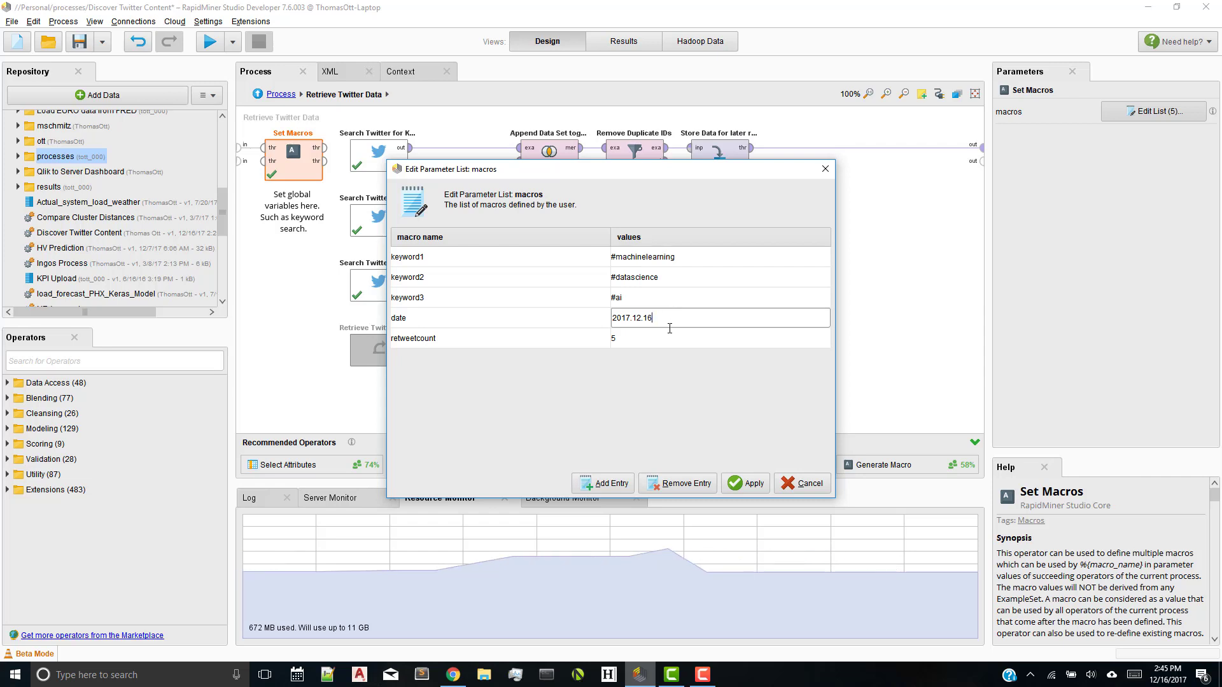
click(667, 338)
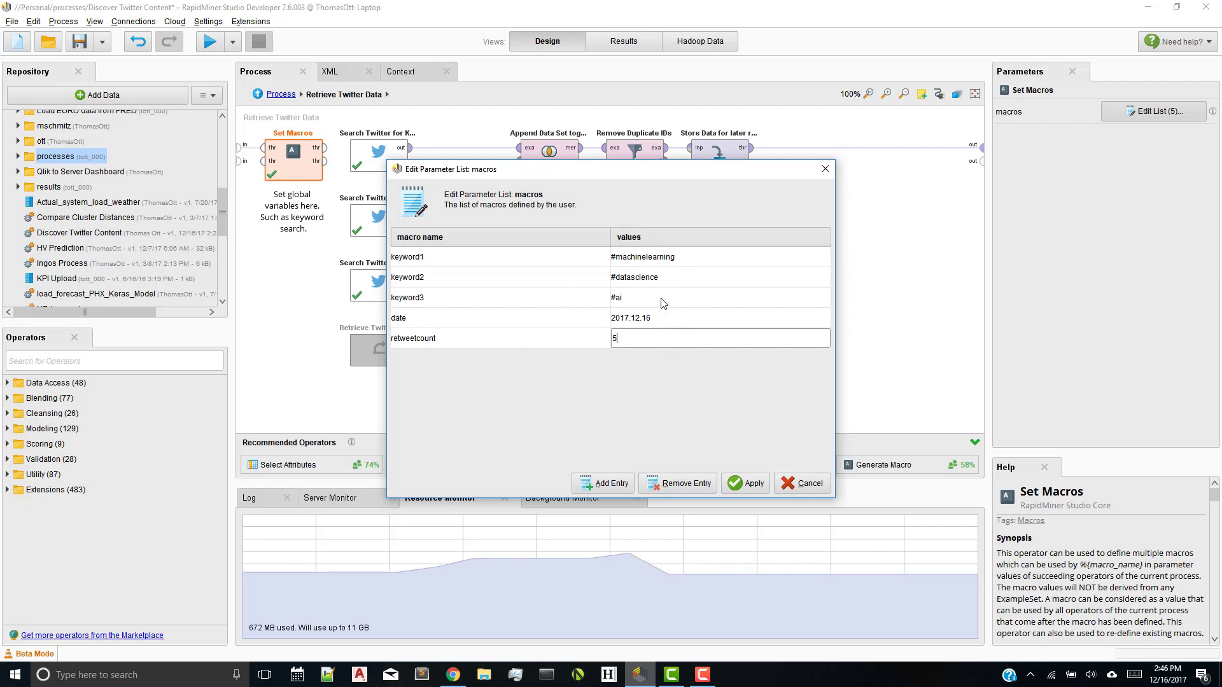
click(803, 487)
Review the query parameters of the three Search Twitter operators and check the Twitter connection settings without saving changes.
click(384, 168)
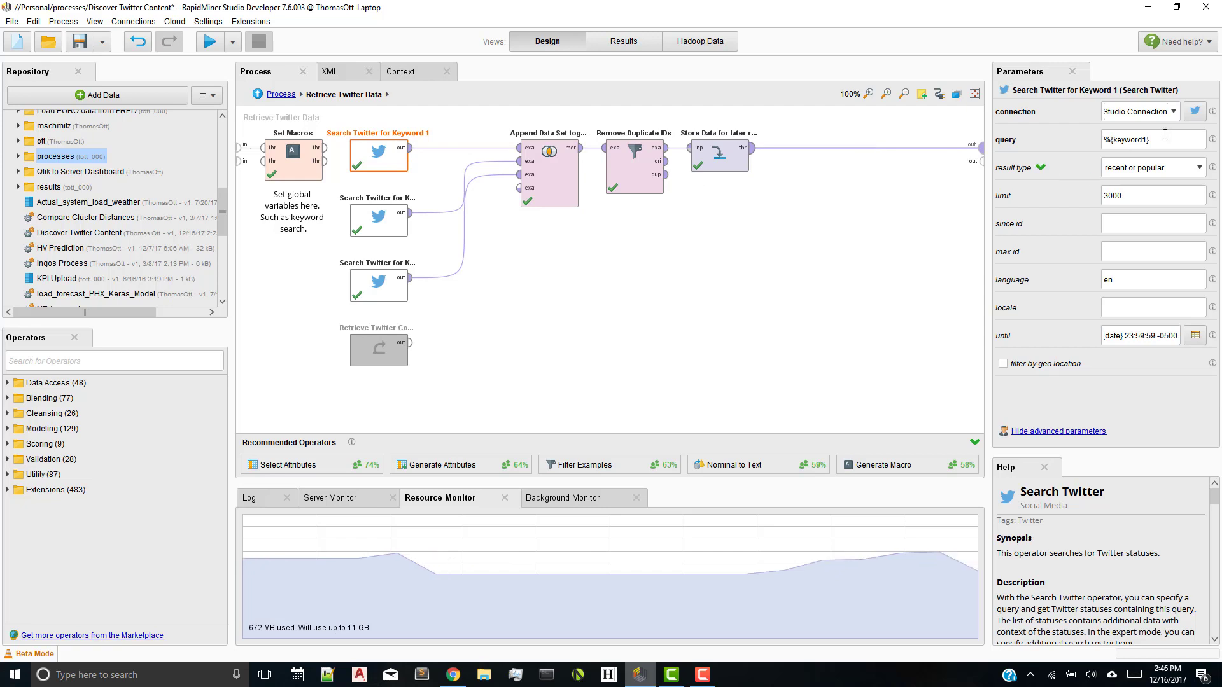
drag(1155, 140, 1080, 146)
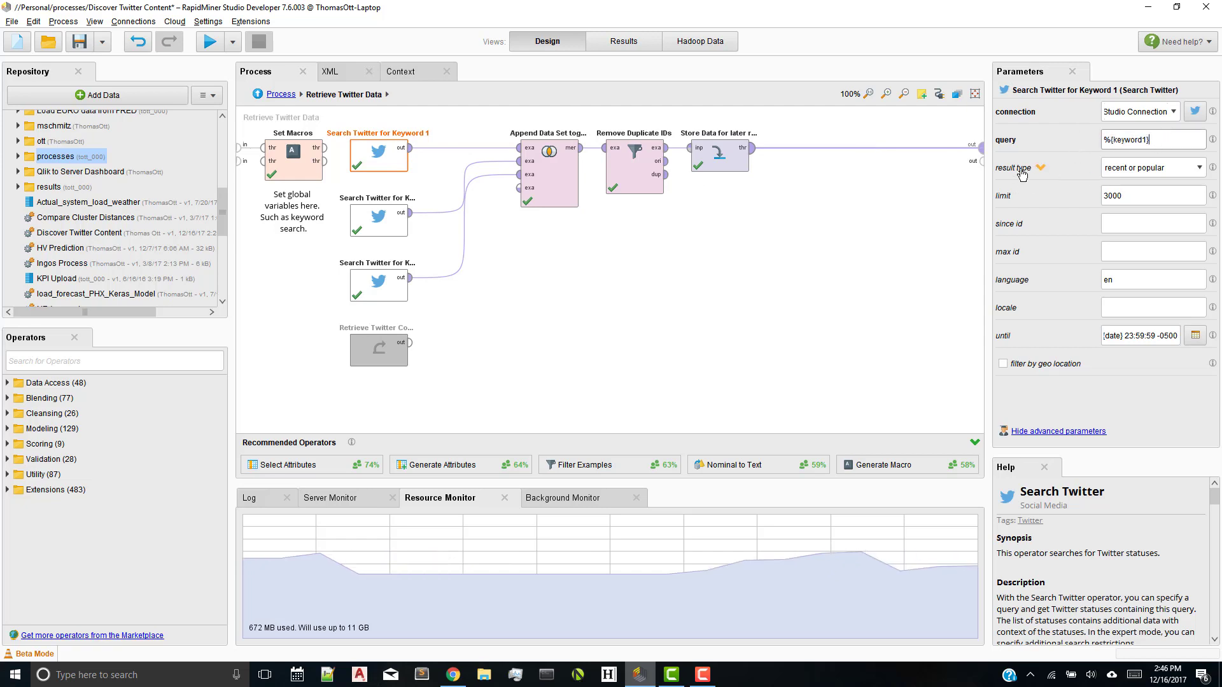
click(378, 219)
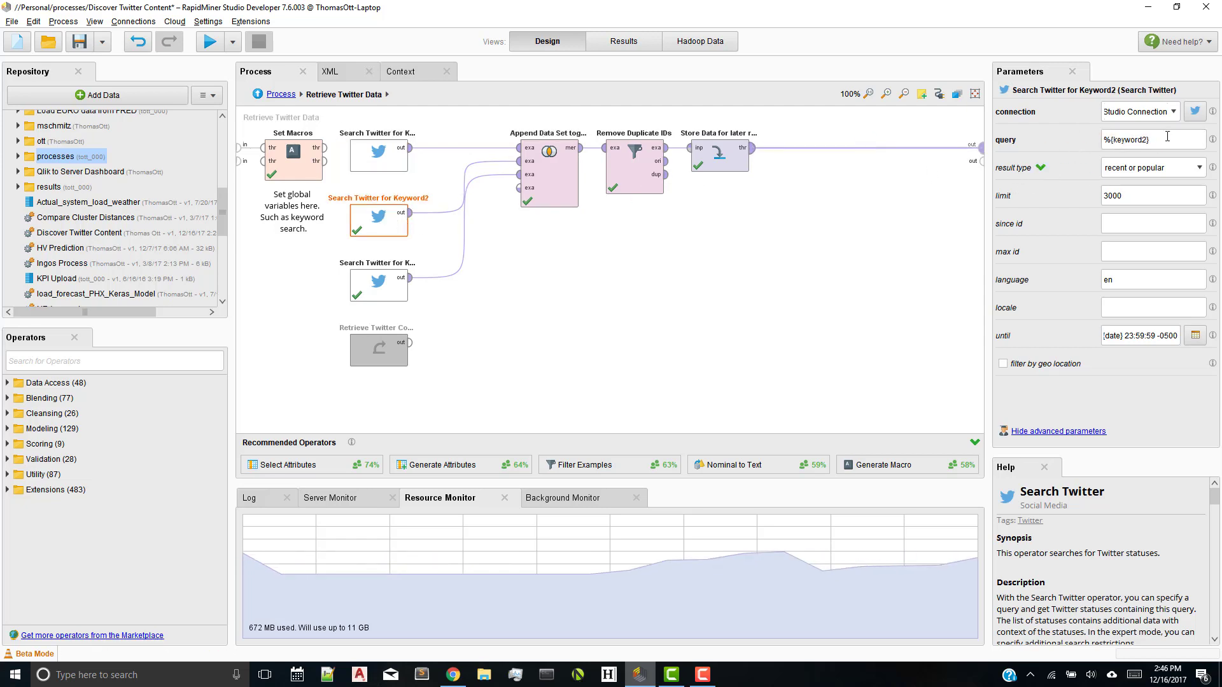
drag(1171, 140, 1081, 142)
click(373, 287)
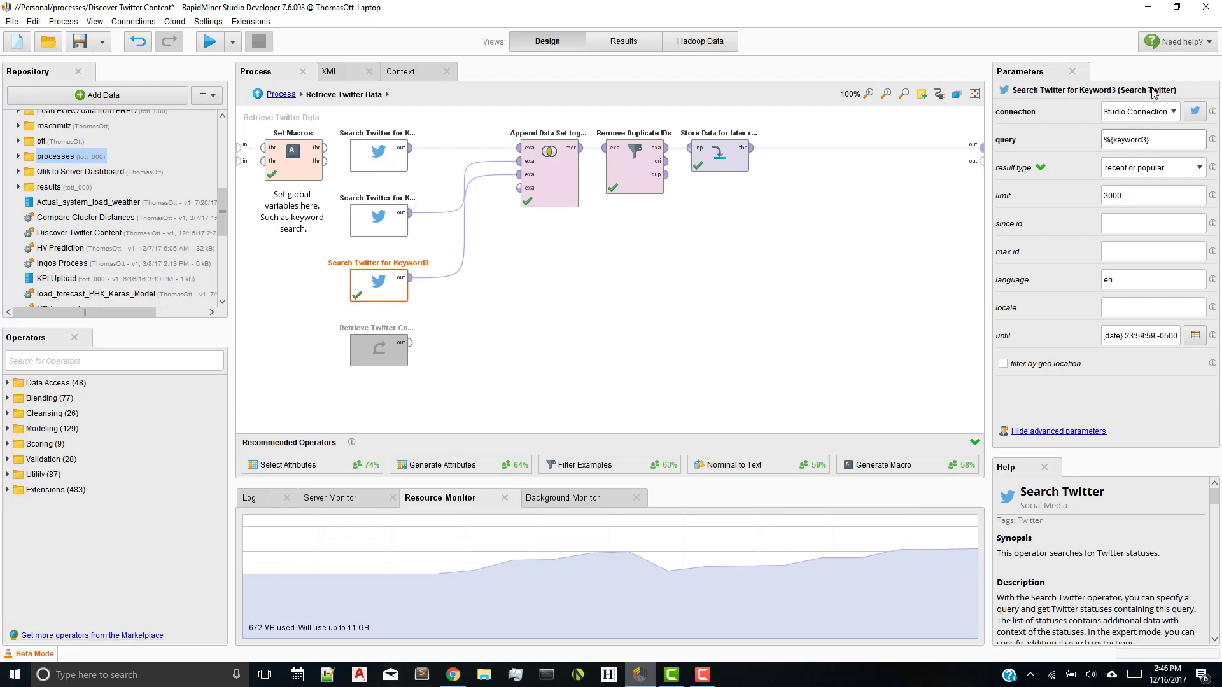
click(1196, 112)
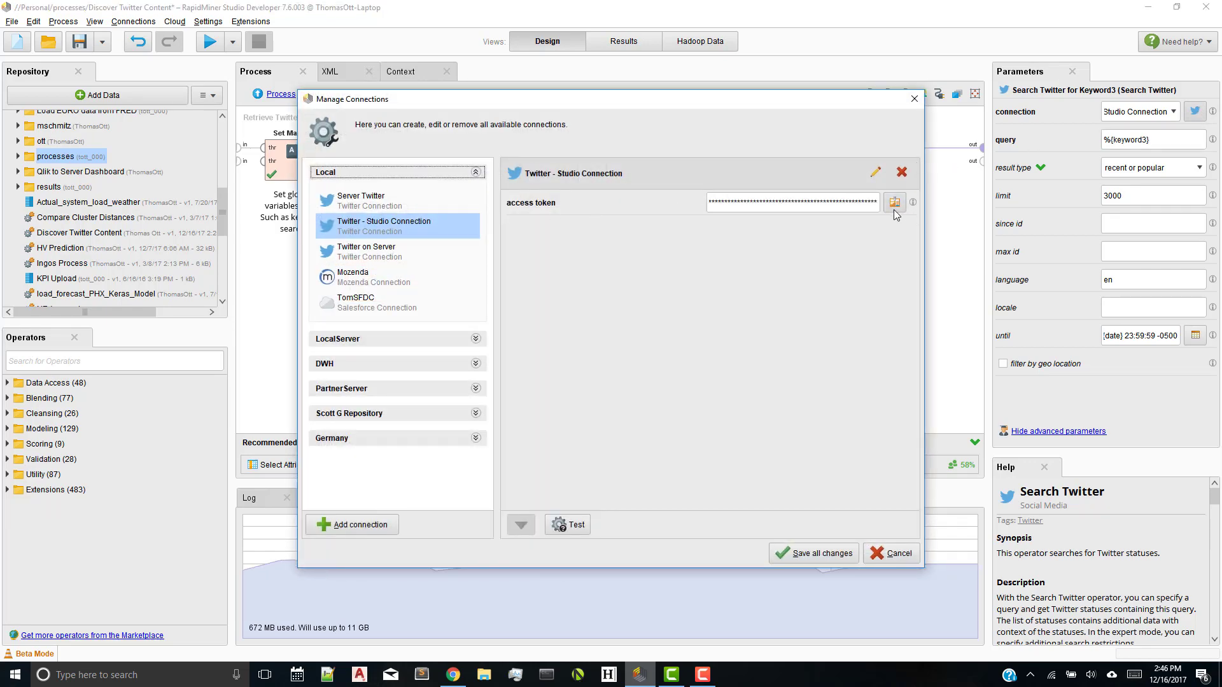
click(884, 554)
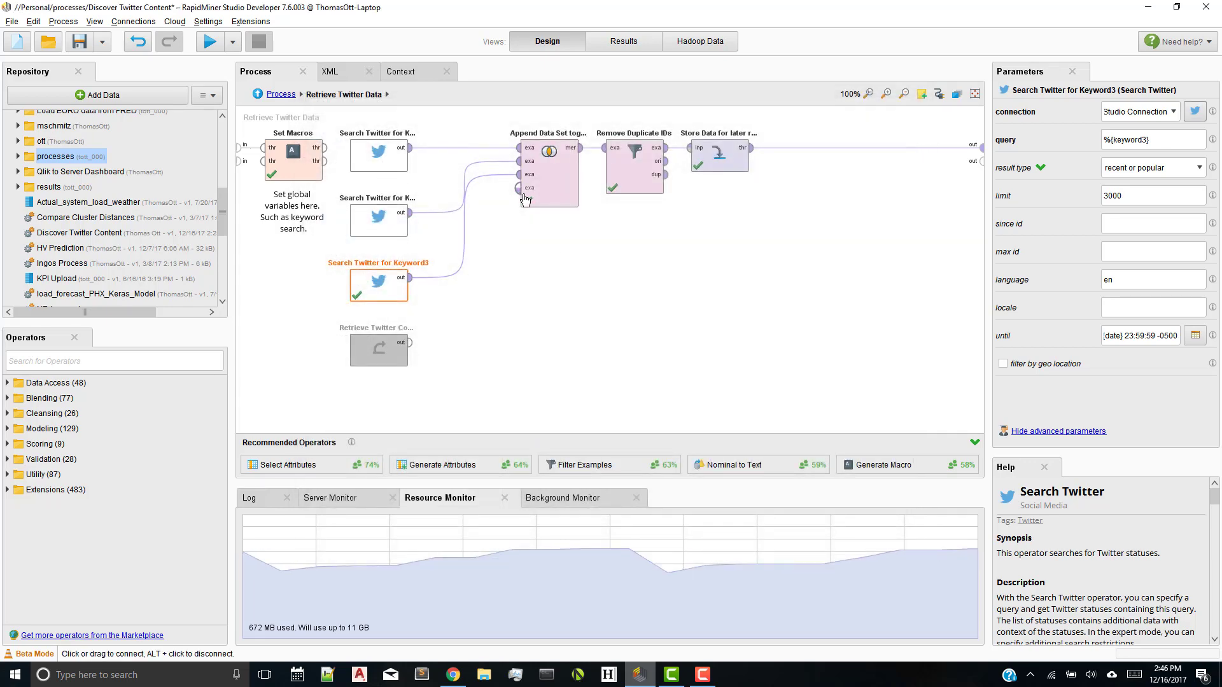
Check the parameters of Remove Duplicate IDs and Store Data for later reuse, and return to the main process.
click(643, 152)
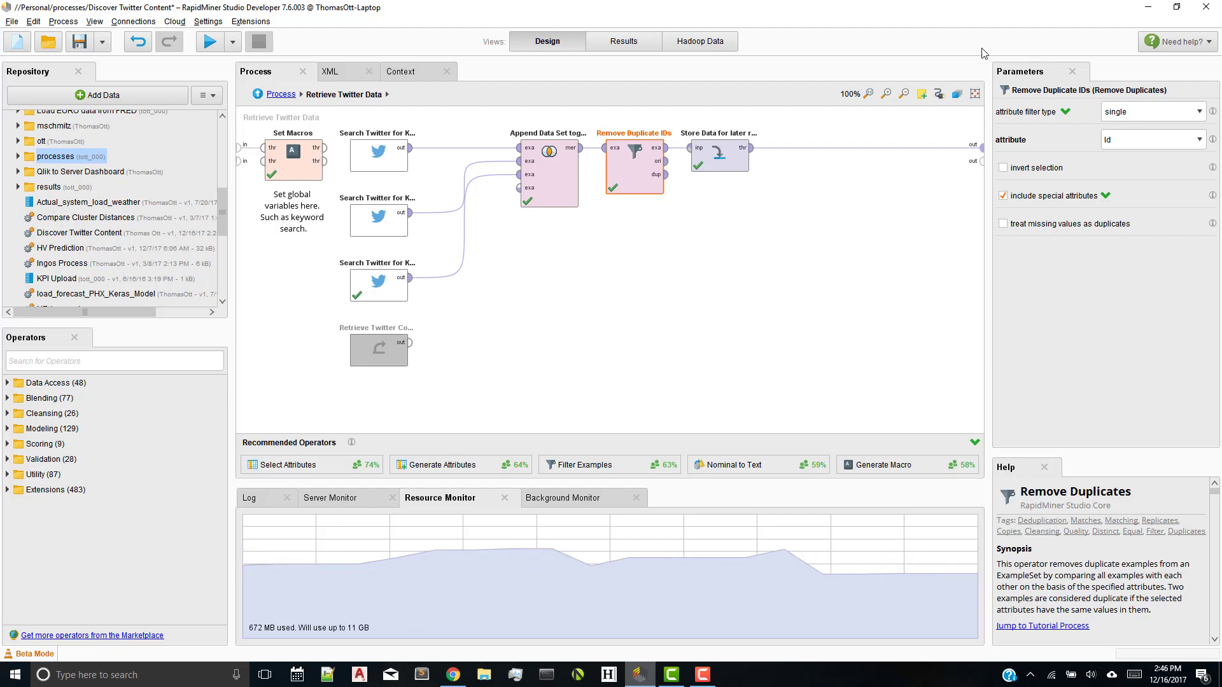
click(694, 167)
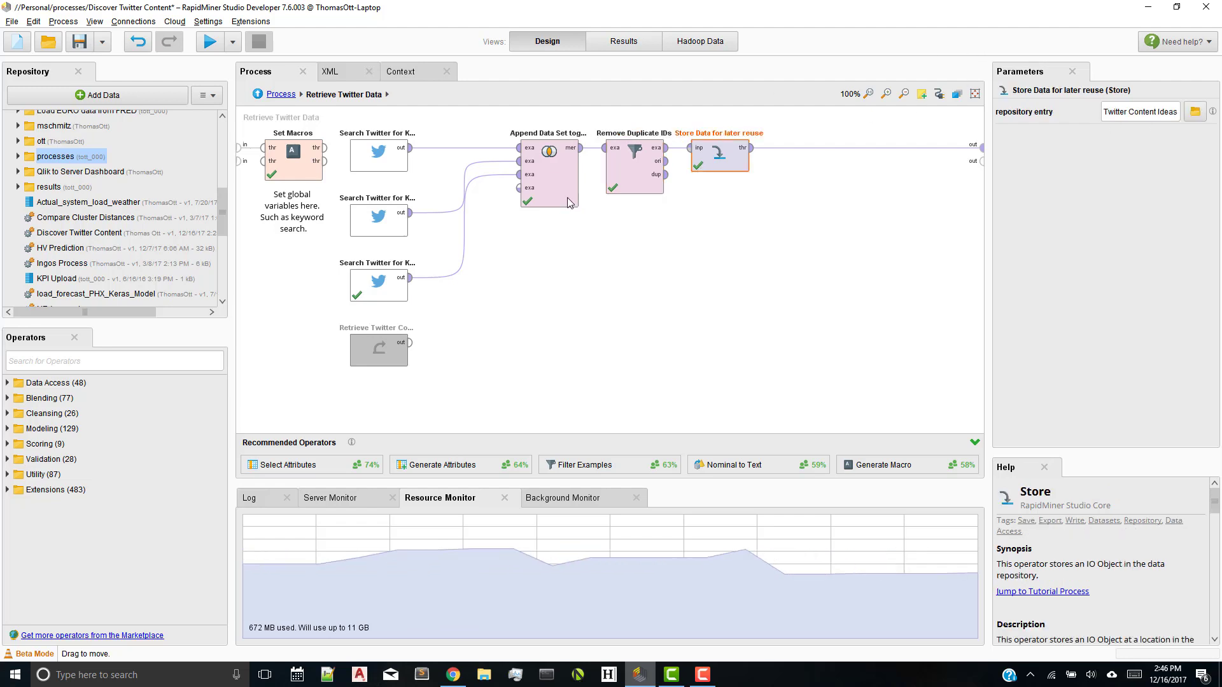
click(258, 94)
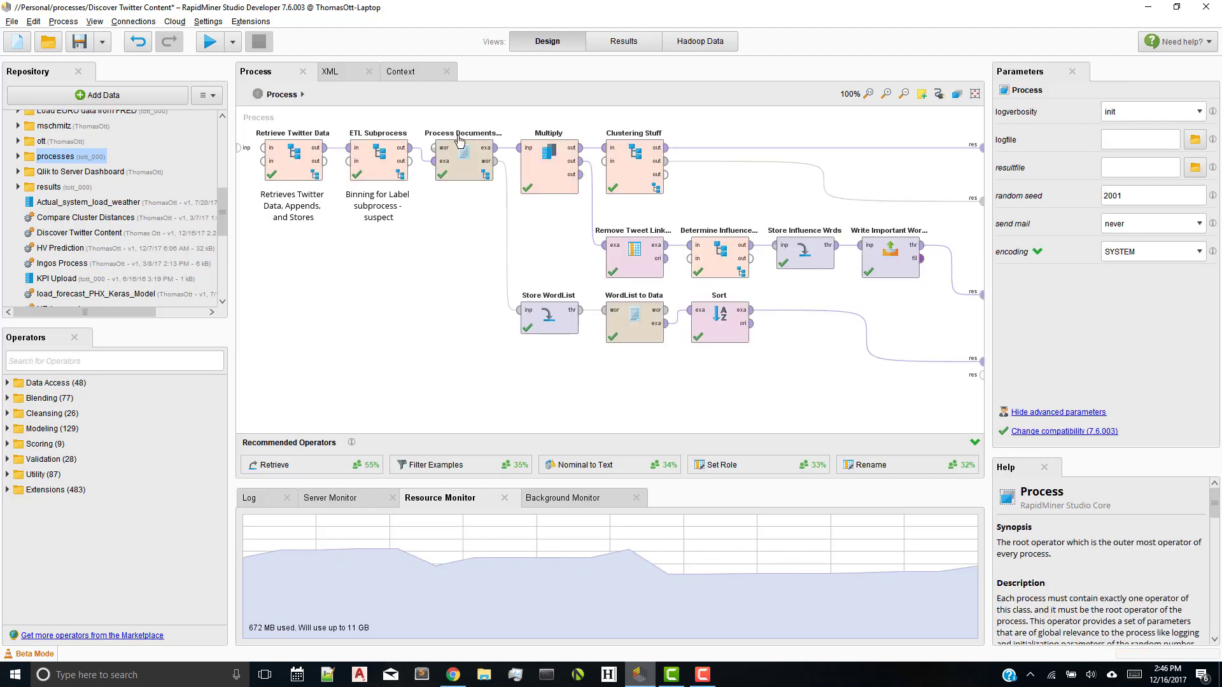
Open the ETL Subprocess and review the Remove Duplicates parameters and the label expression of Generate Arbitrary Label without changing them.
double_click(371, 174)
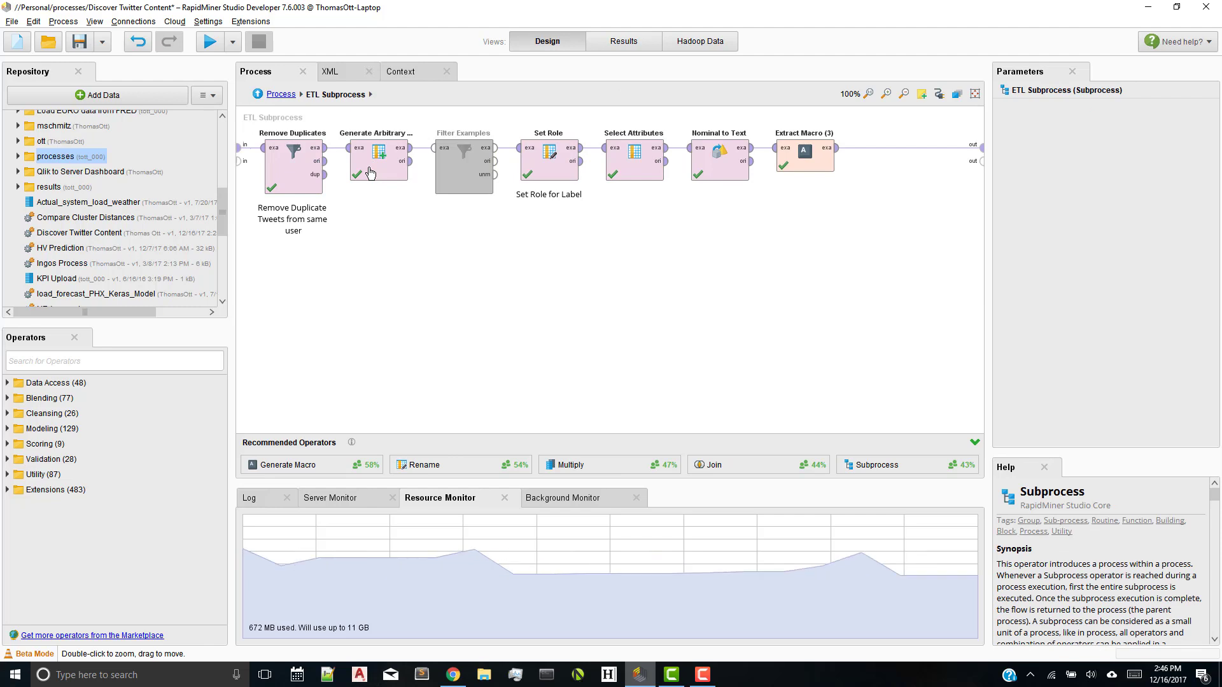
click(298, 183)
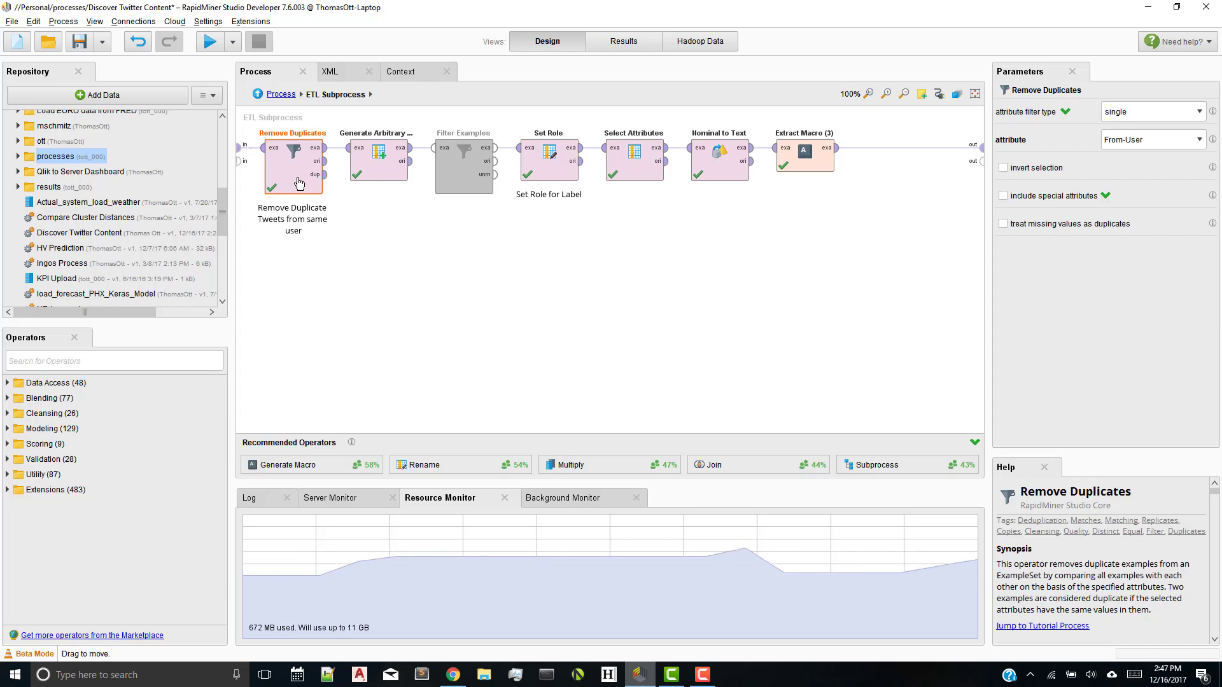
click(401, 172)
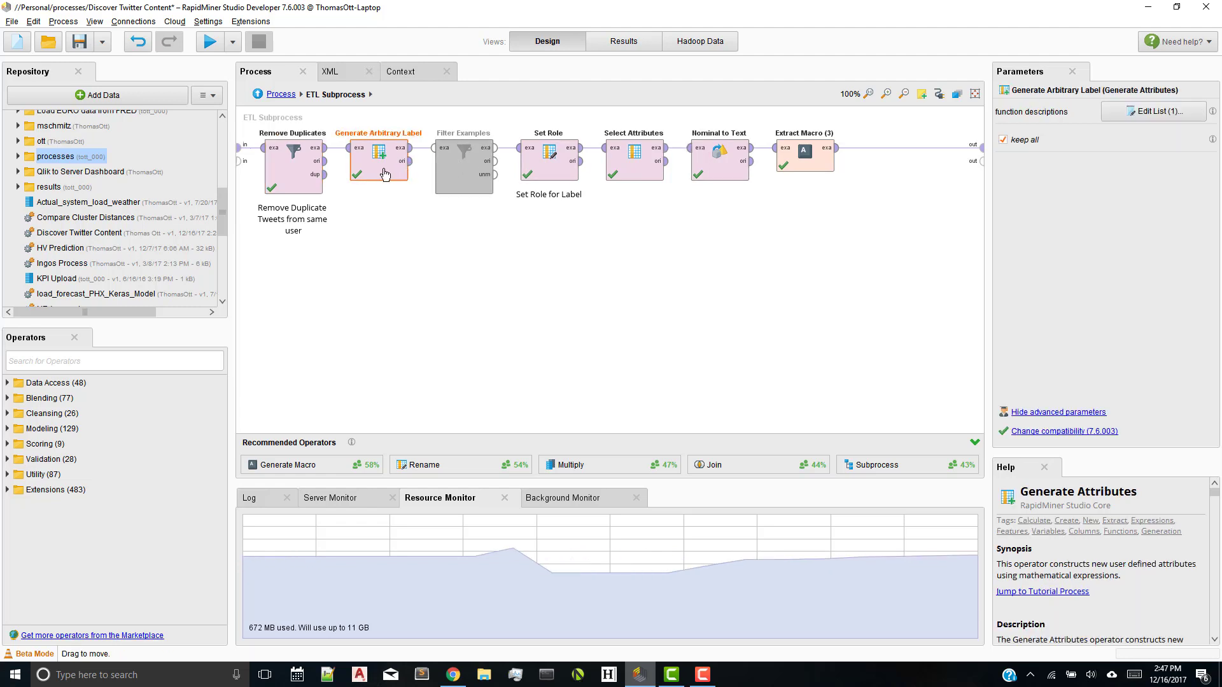
click(1154, 111)
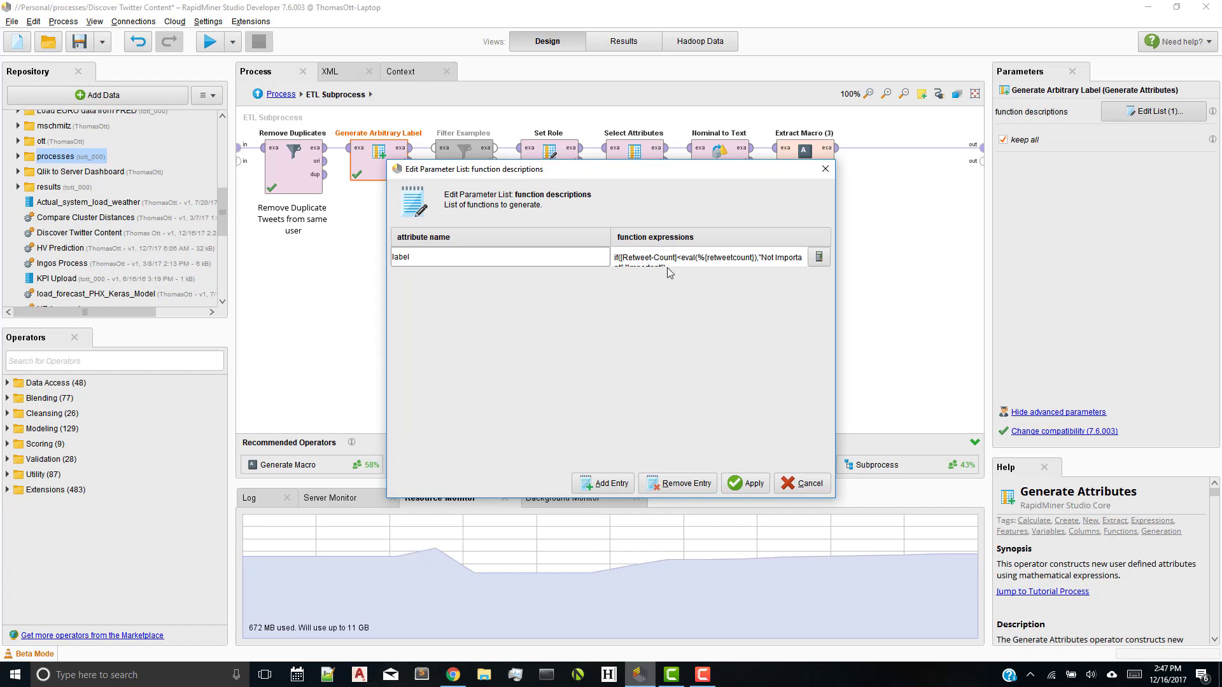
drag(615, 258, 762, 259)
click(818, 257)
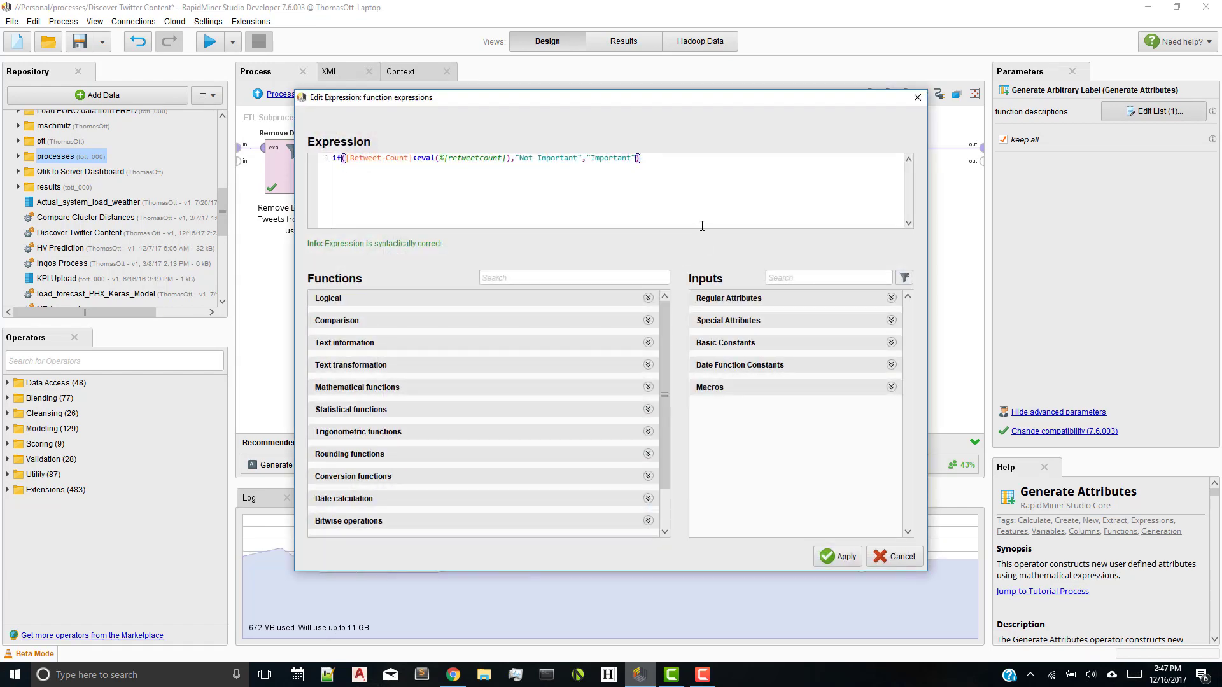
click(902, 558)
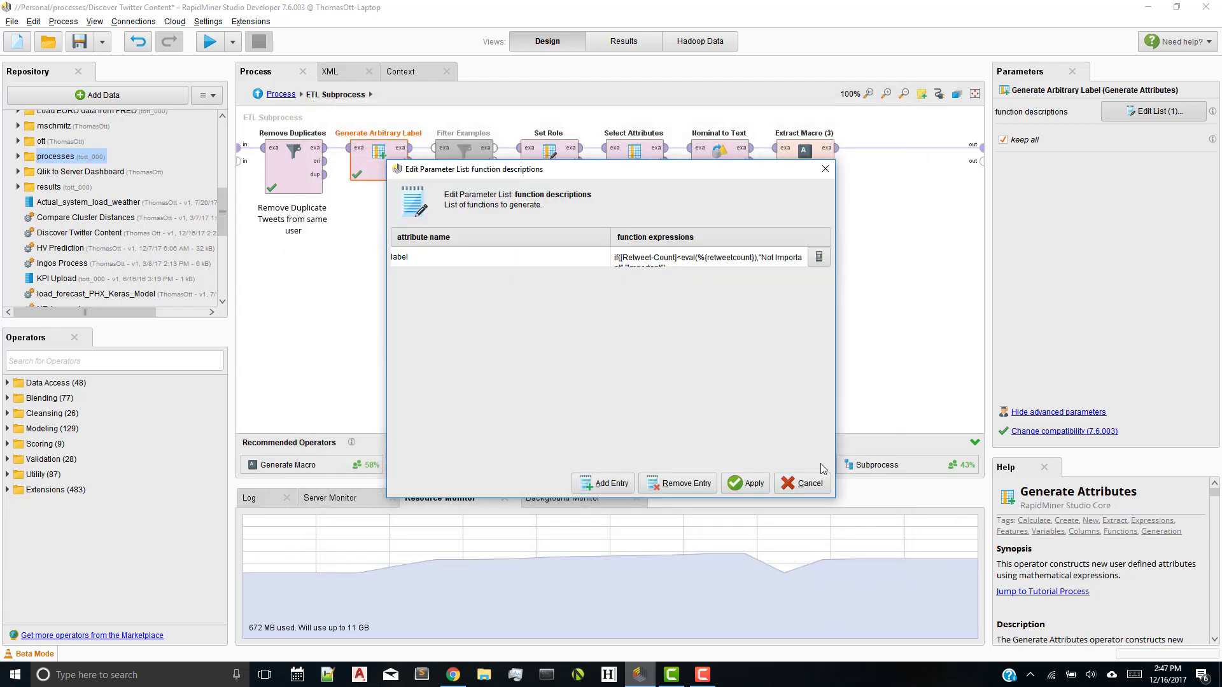
click(801, 489)
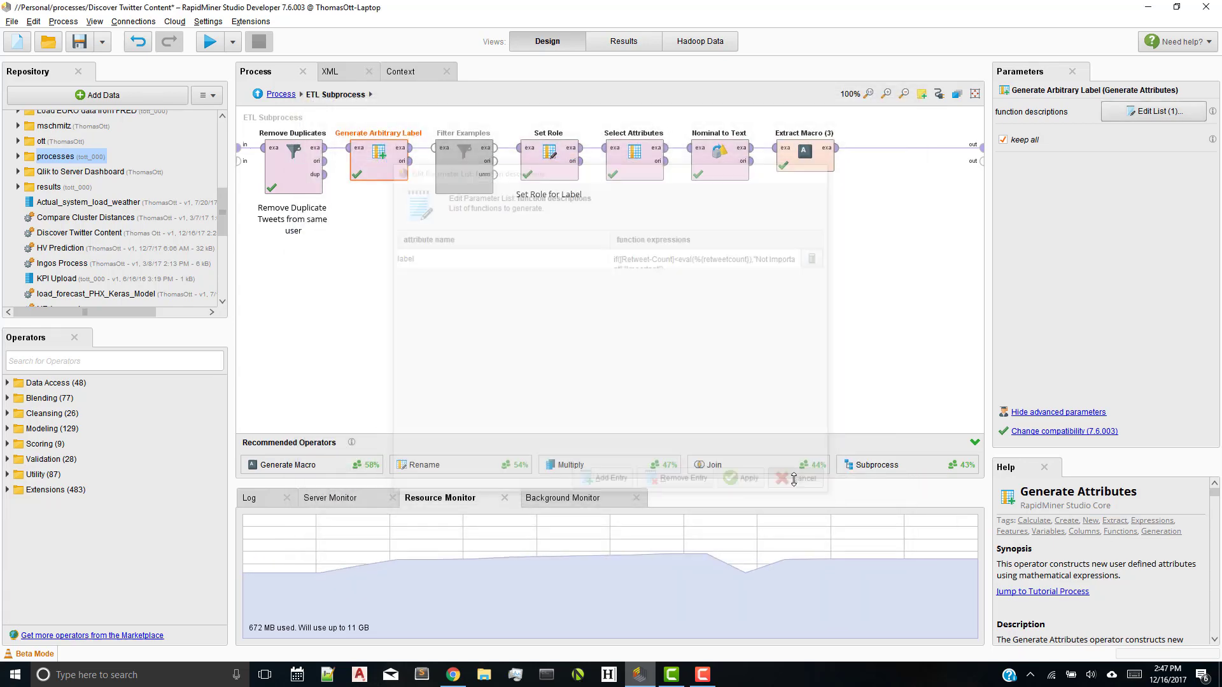
Review the parameters of Set Role, Select Attributes, Nominal to Text and Extract Macro (3) without changes, and return to the main process.
click(578, 161)
click(556, 196)
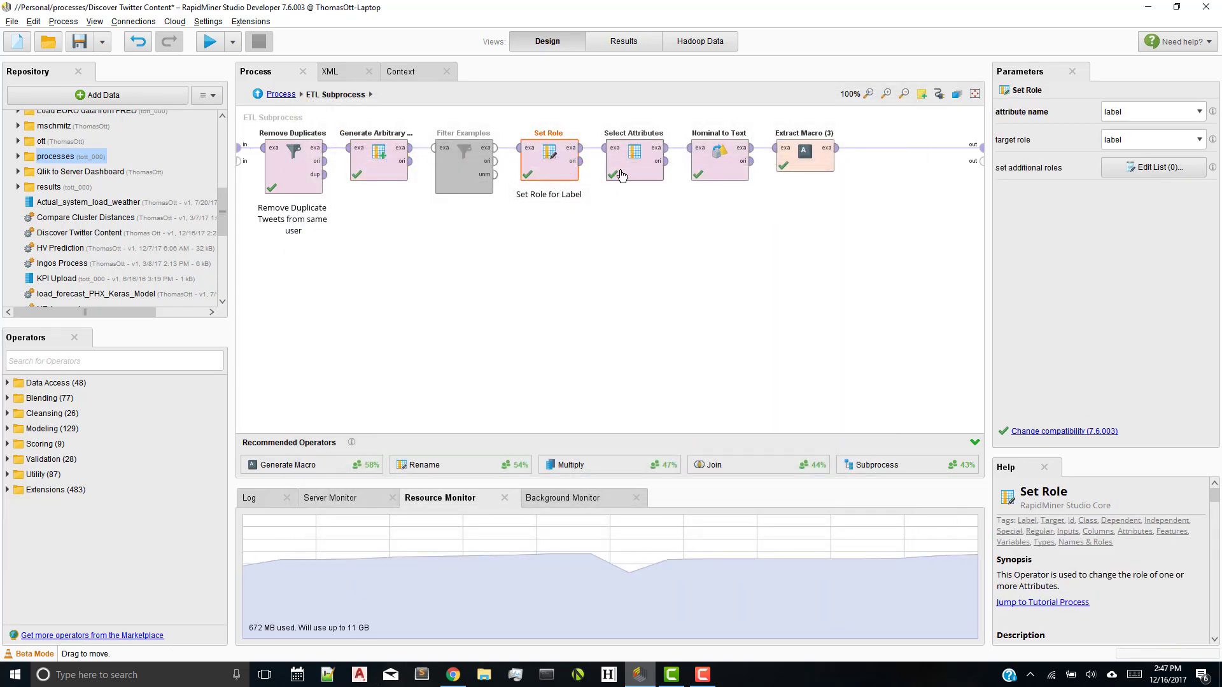
click(635, 162)
click(1153, 139)
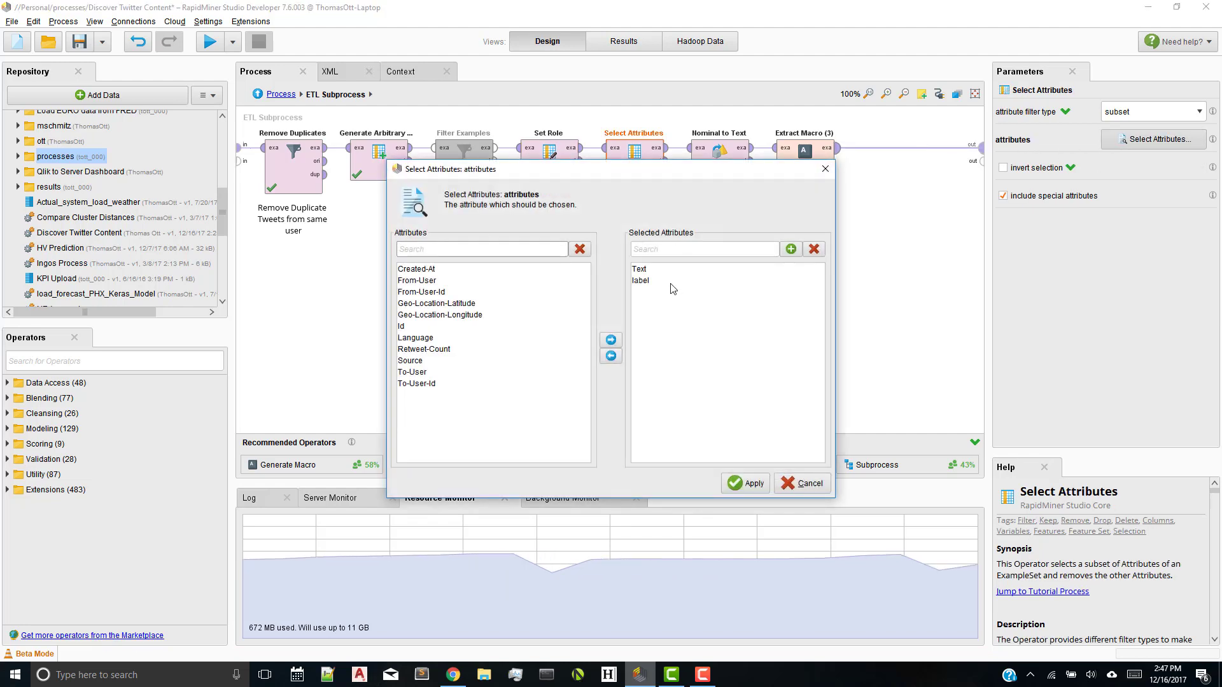
click(821, 490)
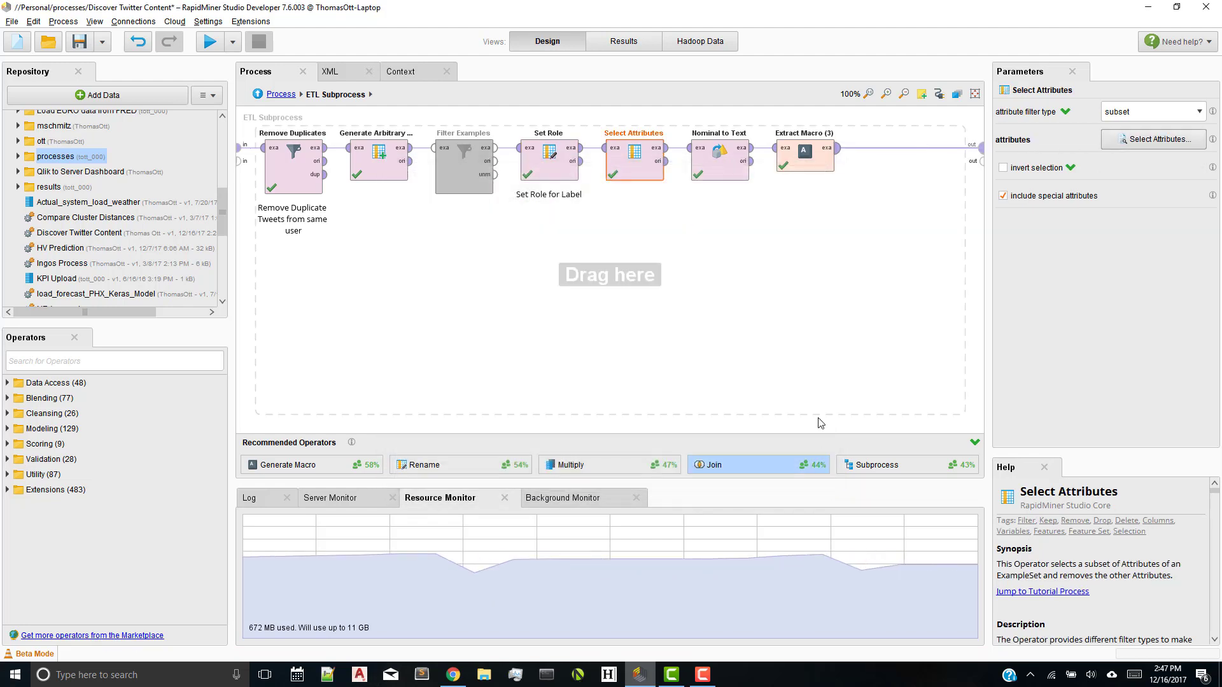
click(721, 177)
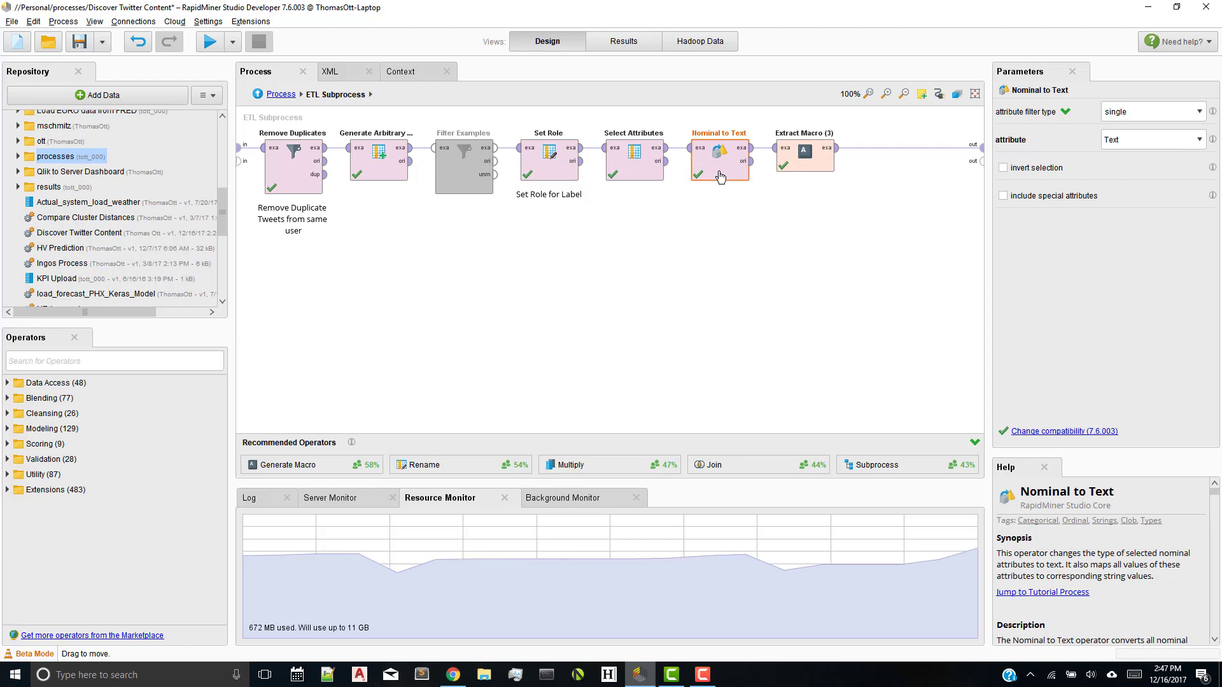
click(801, 151)
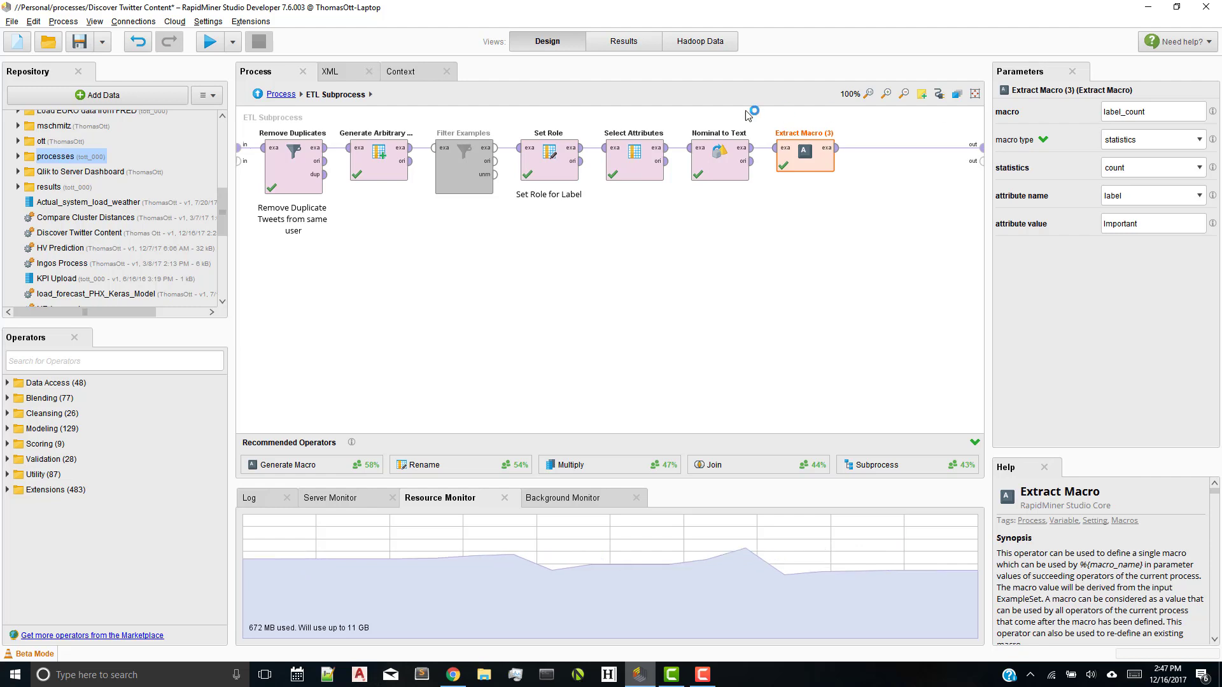
click(258, 95)
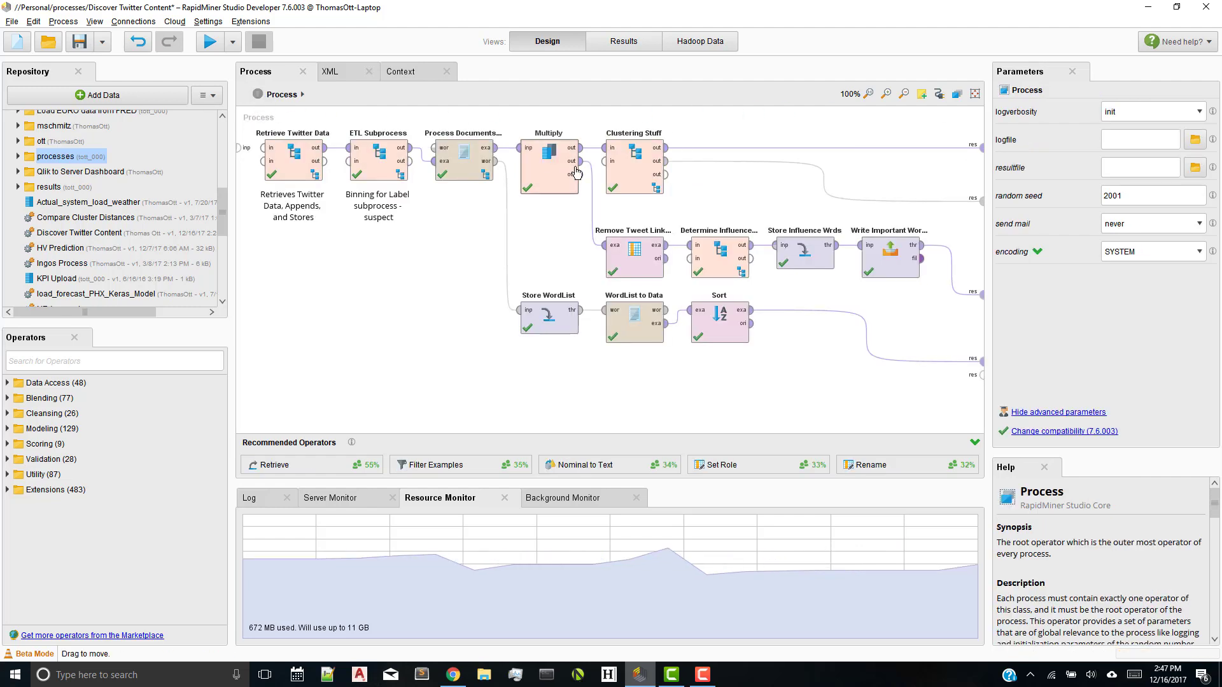
Open Process Documents from Data and review the regular expression query of Extract Links and the replace dictionary of Replace http links without changes.
double_click(465, 175)
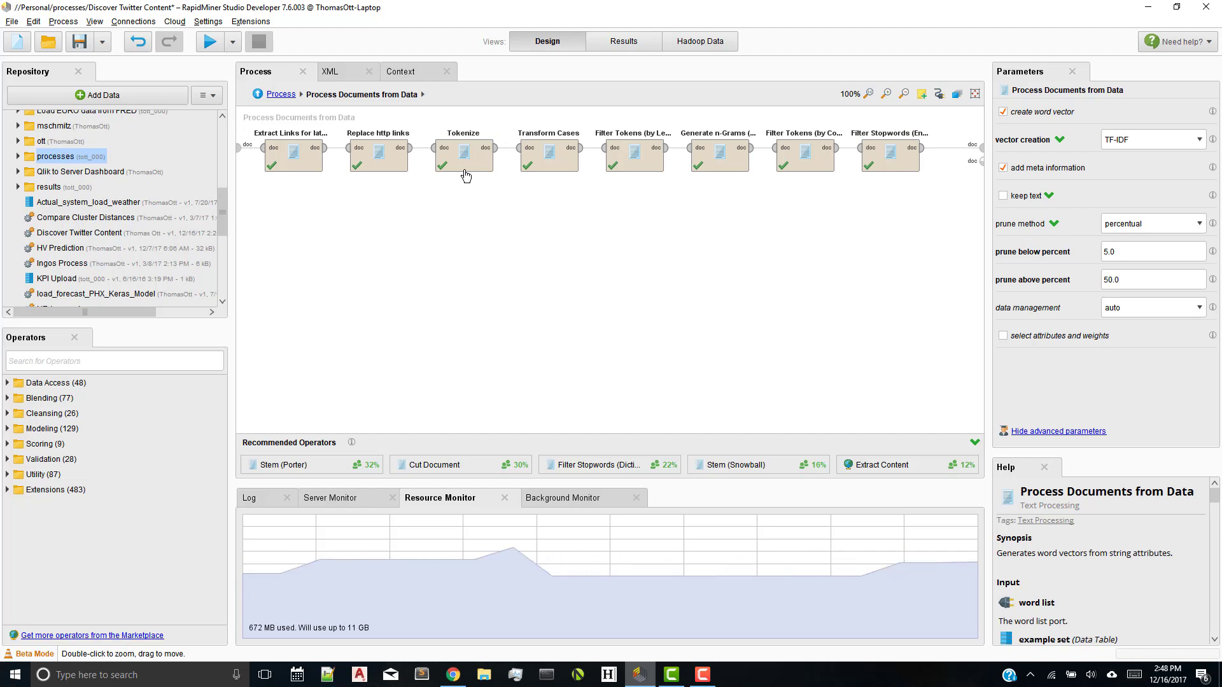
click(289, 164)
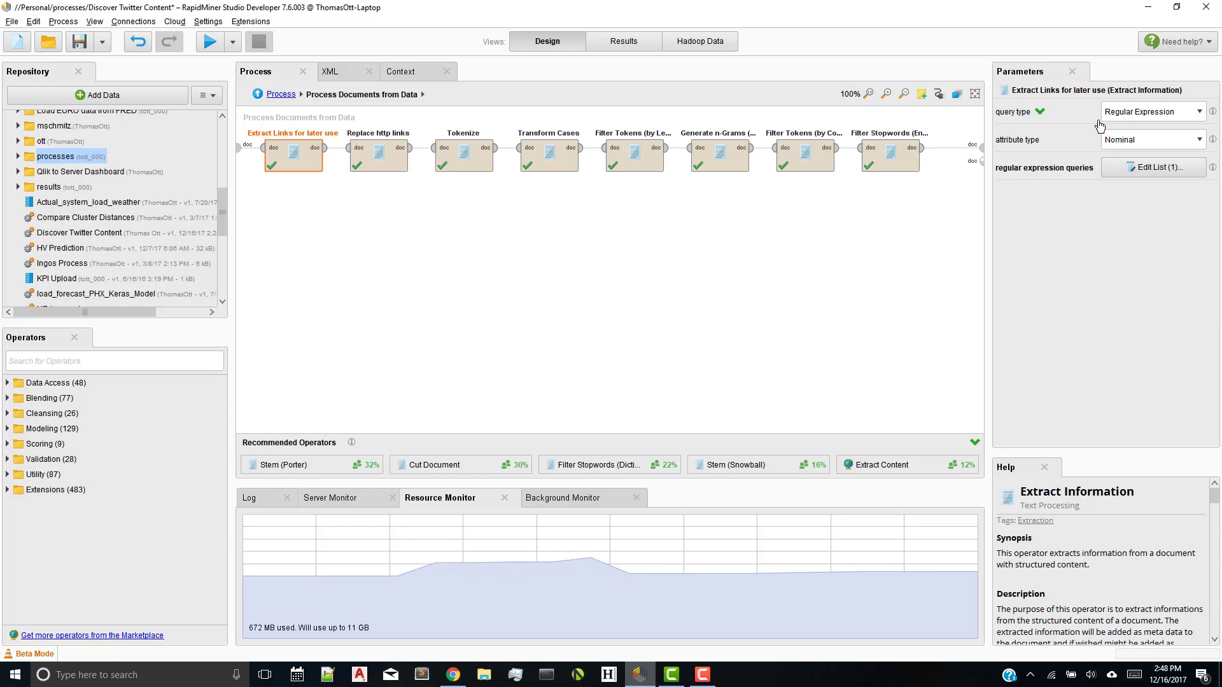
click(1143, 165)
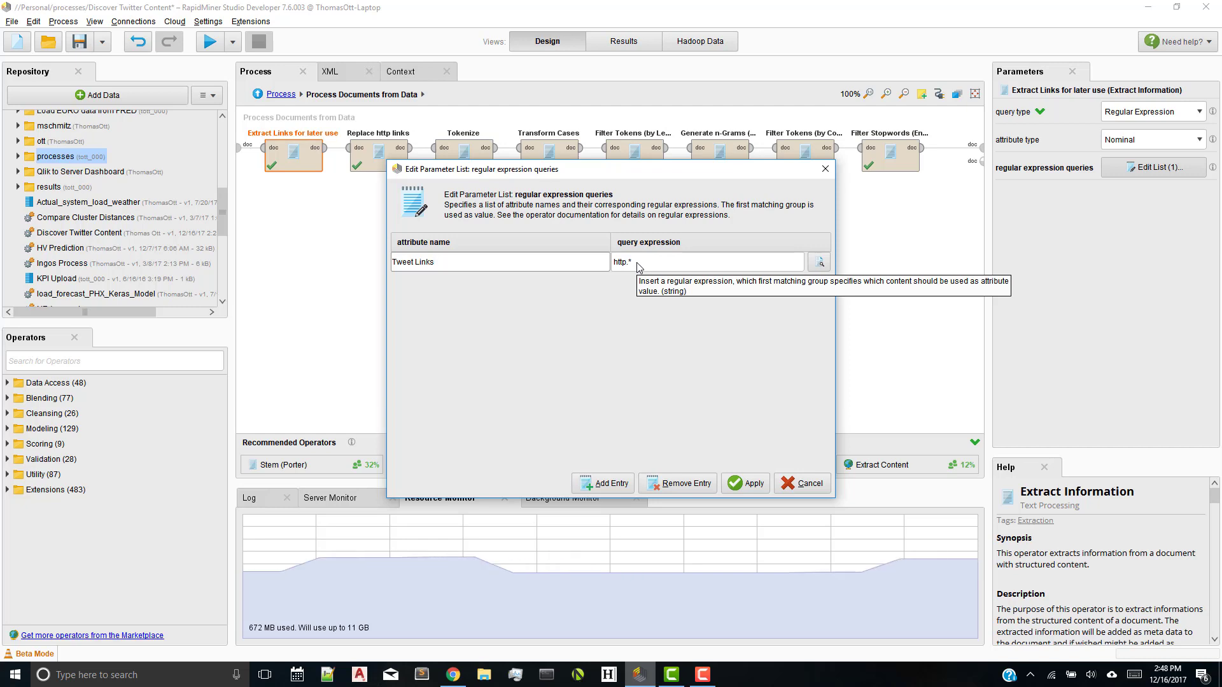
click(802, 483)
click(357, 164)
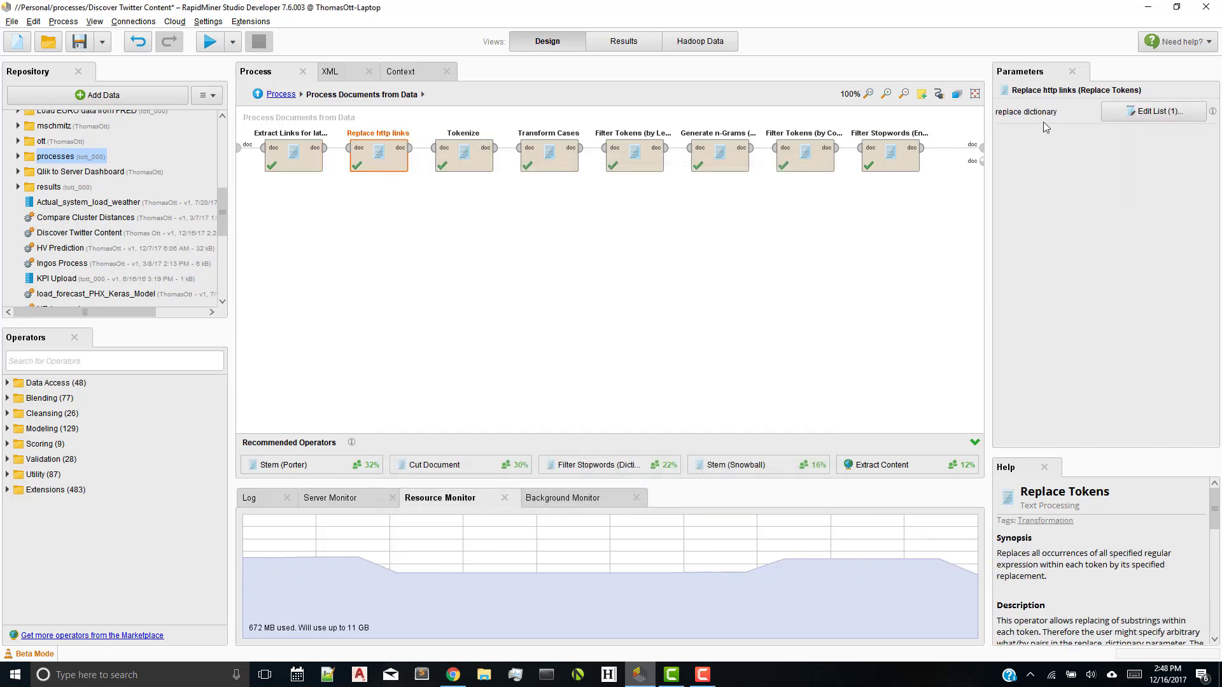
click(1153, 112)
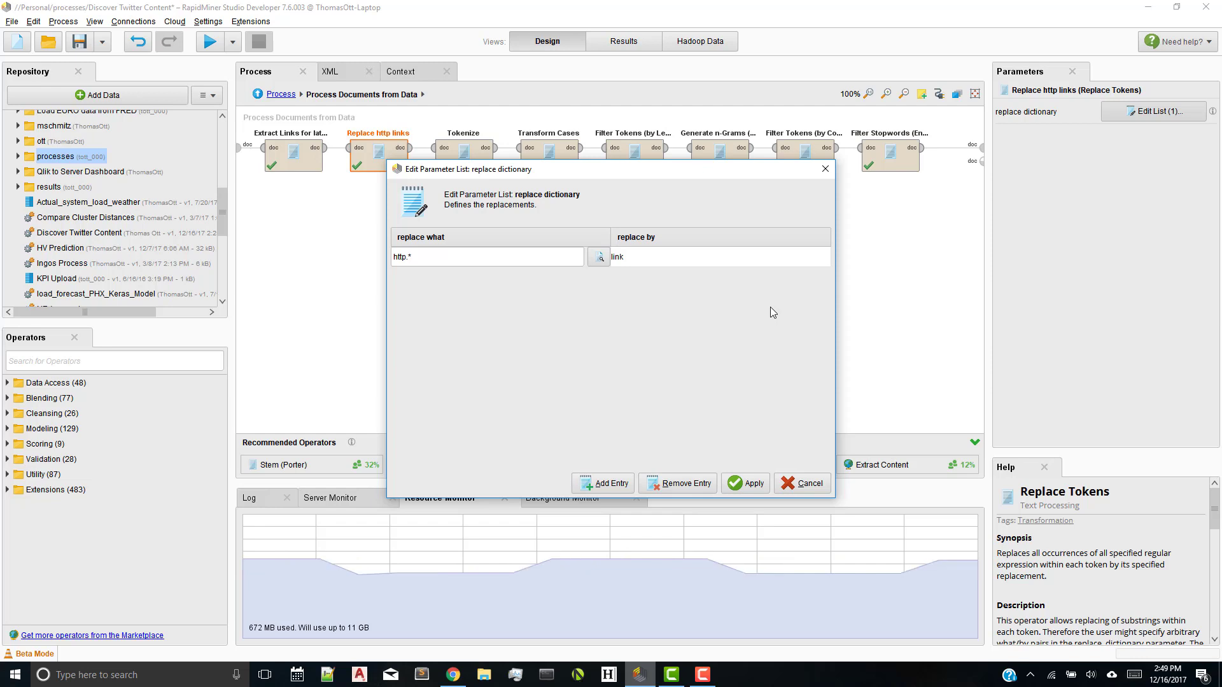
click(804, 485)
Review the available modes of the Tokenize operator, keeping the specify characters mode.
click(452, 156)
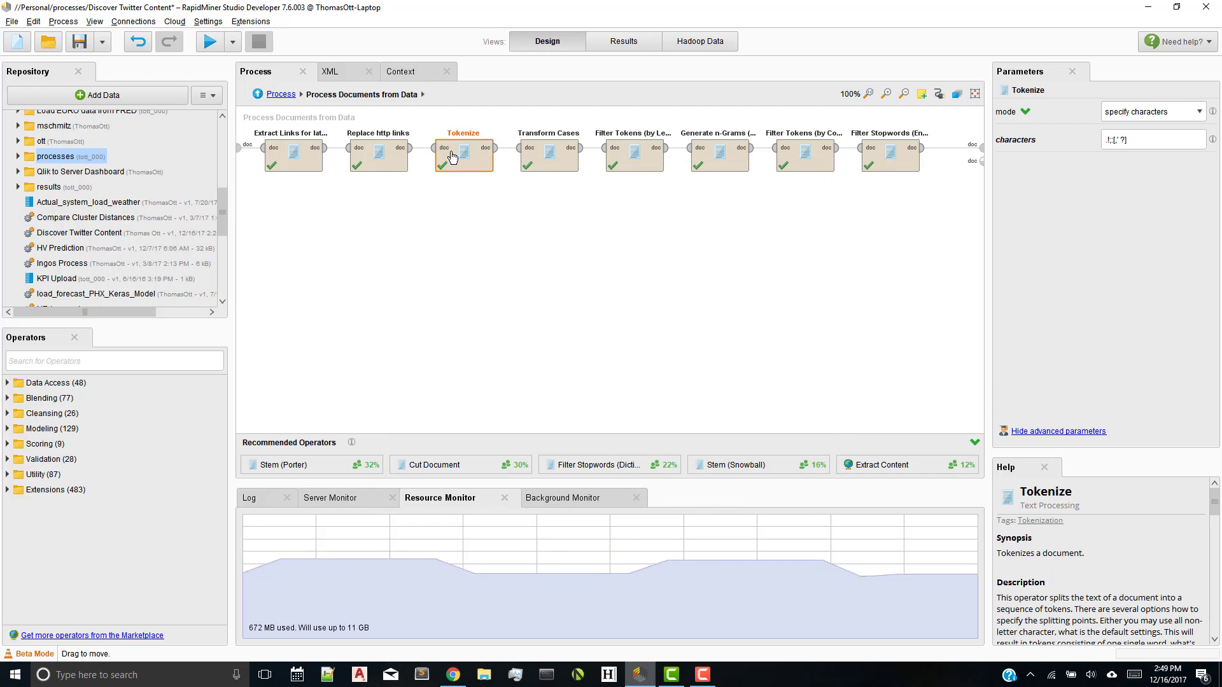
click(1185, 115)
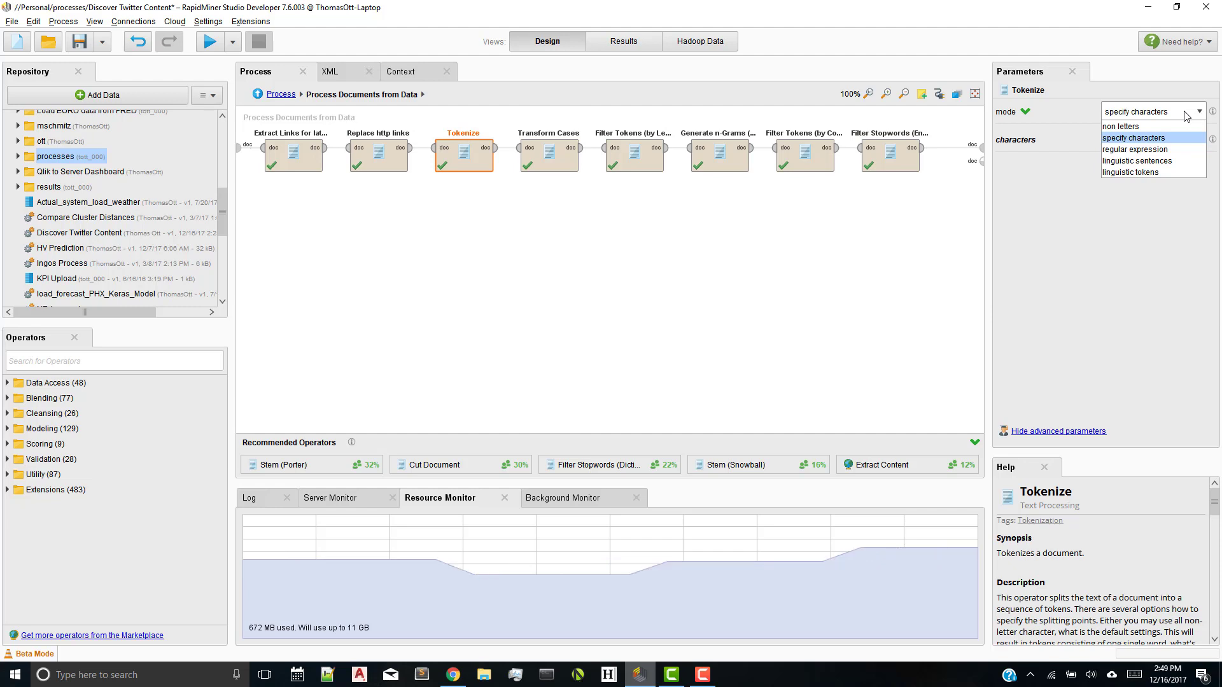
click(1150, 138)
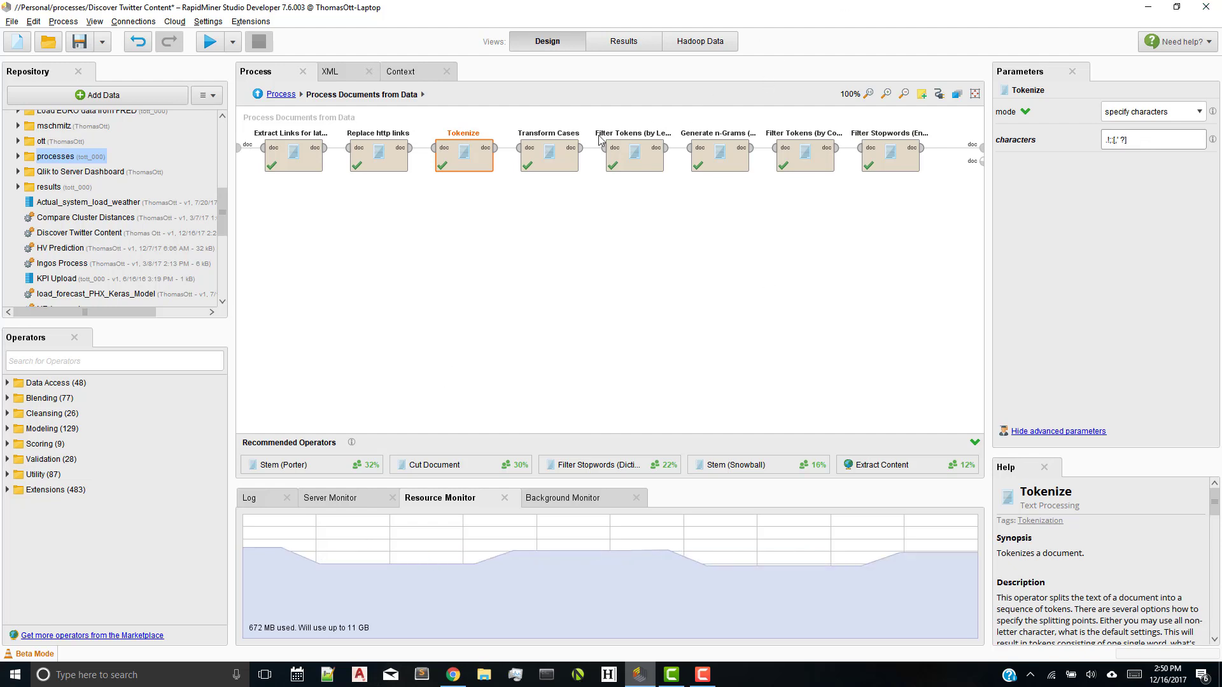
Check the parameters of the text operators from Transform Cases through Filter Stopwords (English), and return to the main process.
click(555, 159)
click(631, 164)
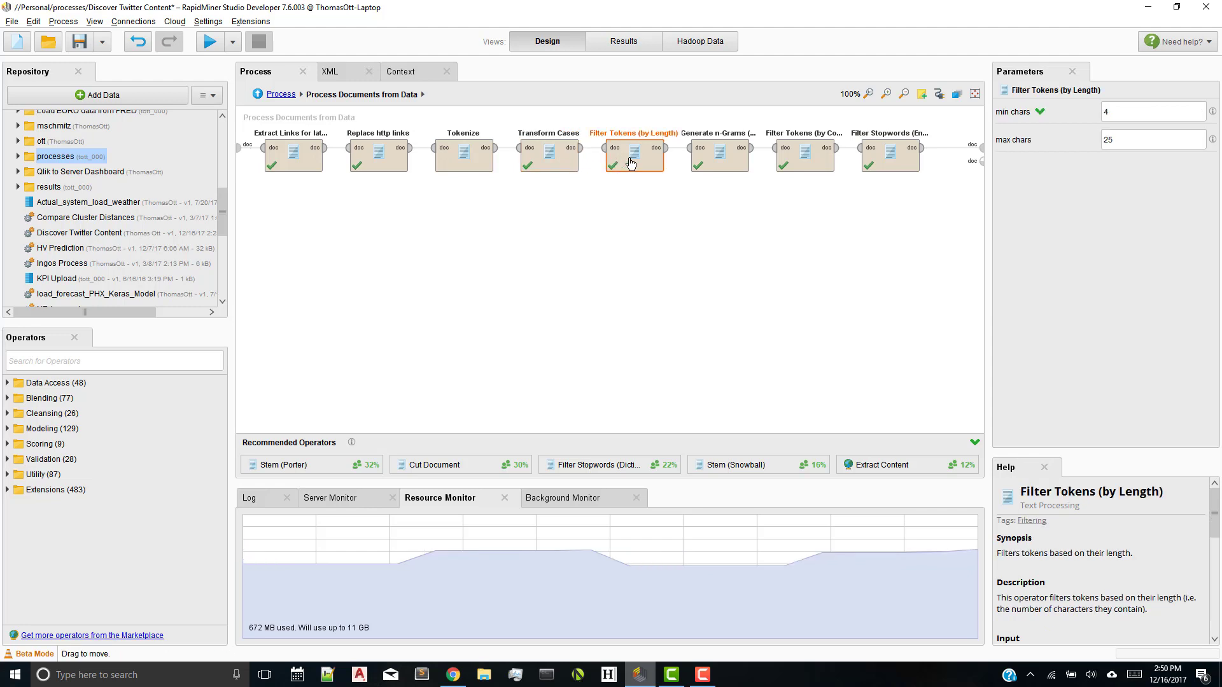
click(742, 162)
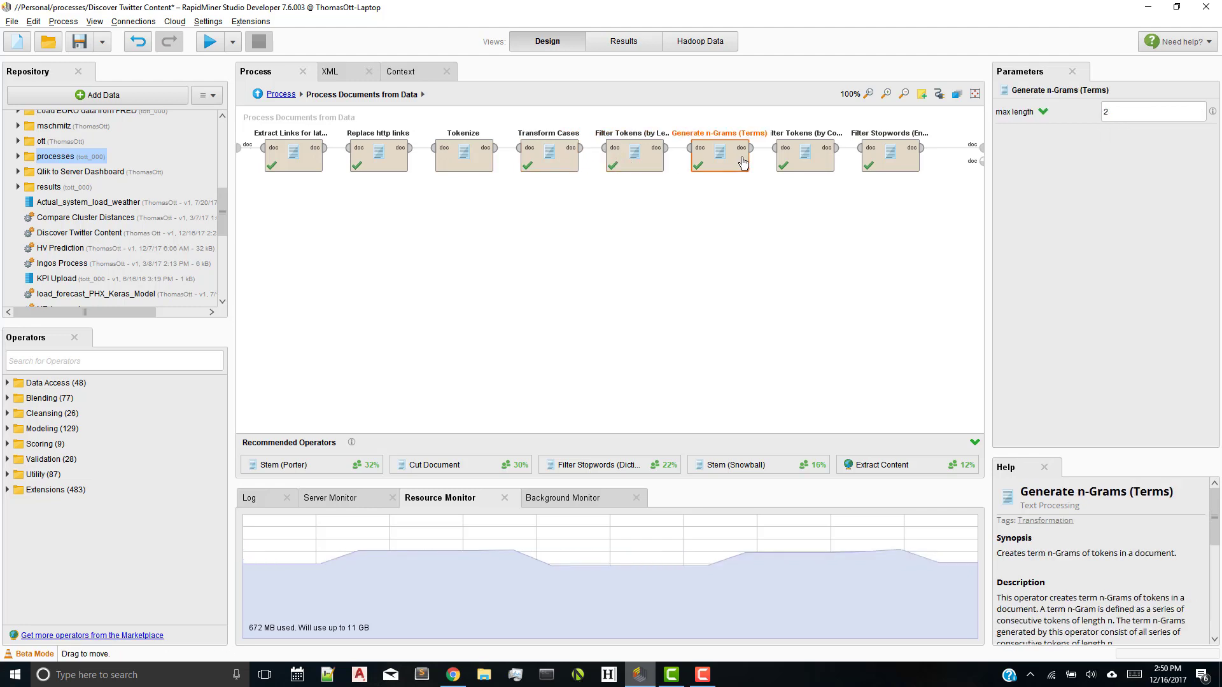
click(805, 156)
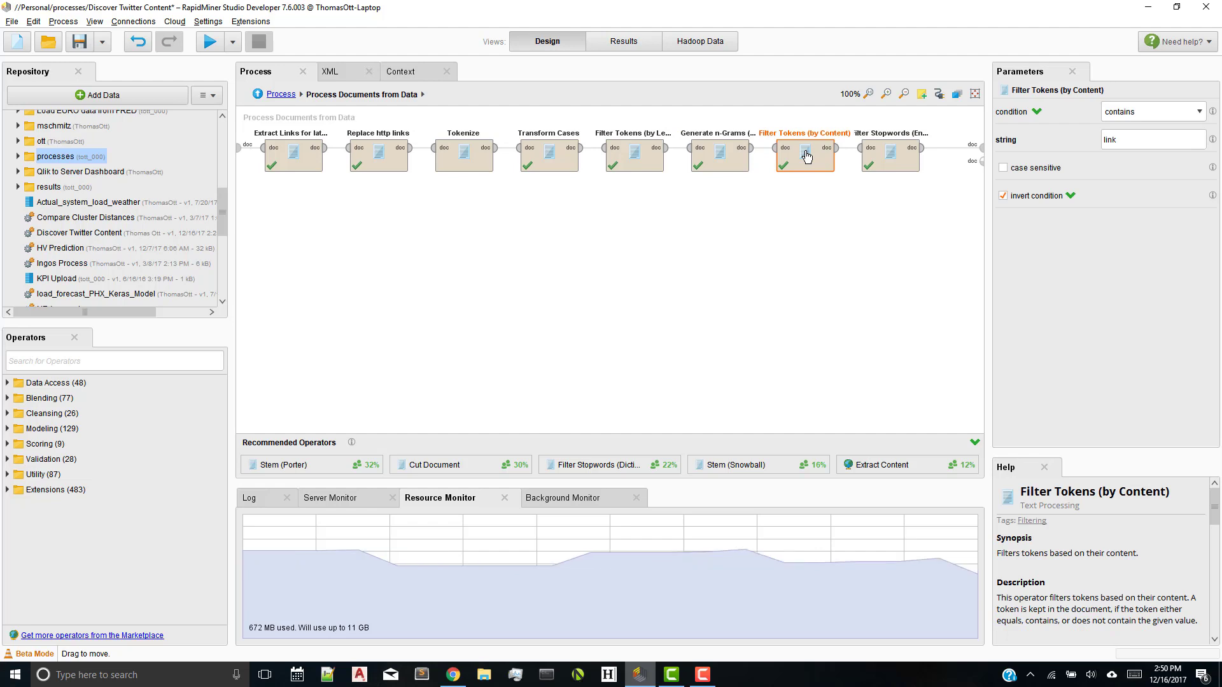
click(892, 161)
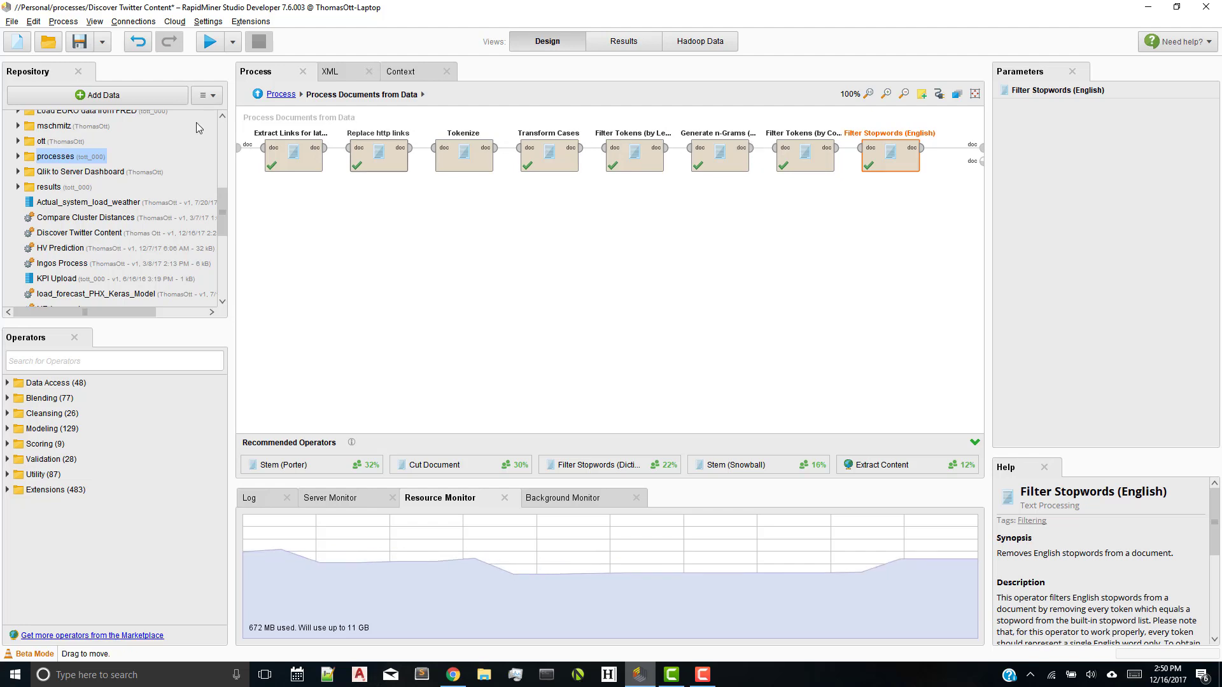
click(258, 94)
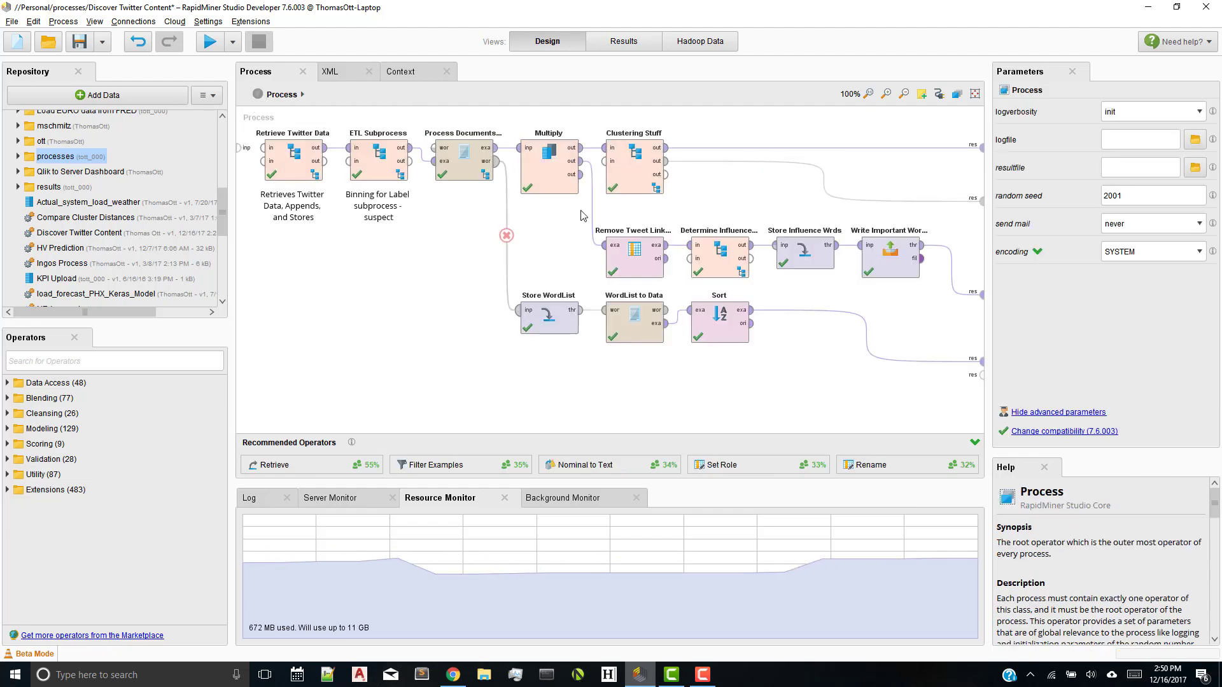
Open Clustering Stuff, review the parameters of Remove Tweet Links, X-Means and Store Cluster Model, and return to the main process.
double_click(630, 178)
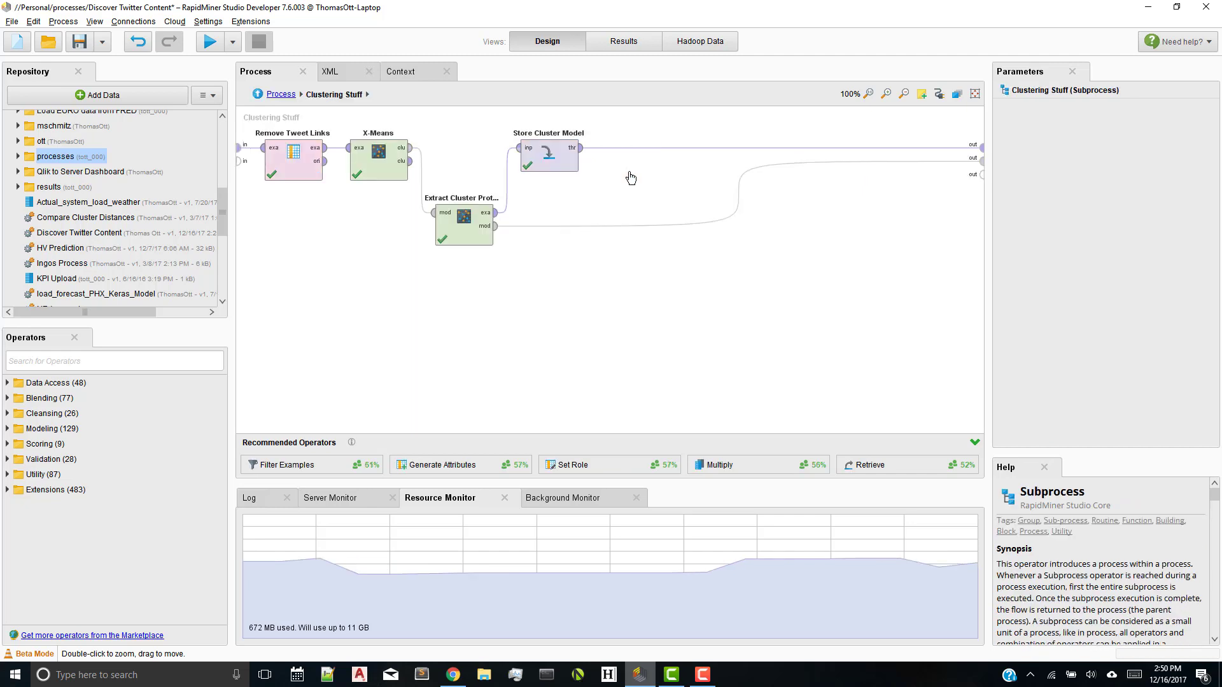
click(283, 155)
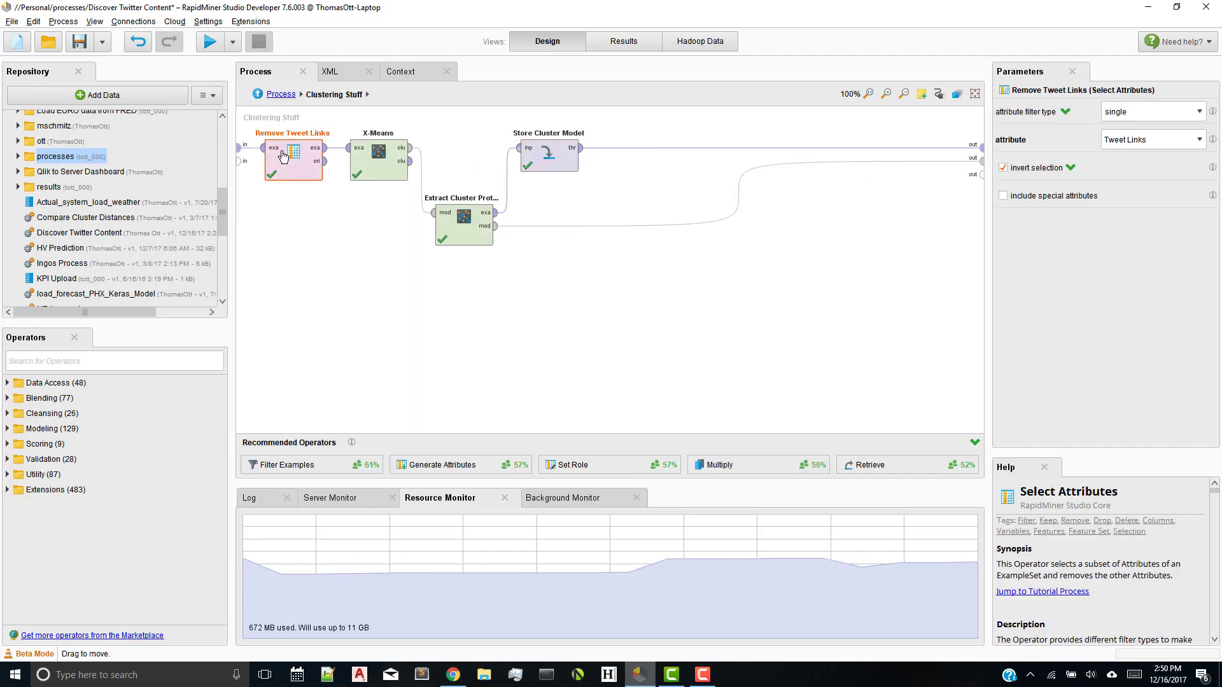
click(366, 167)
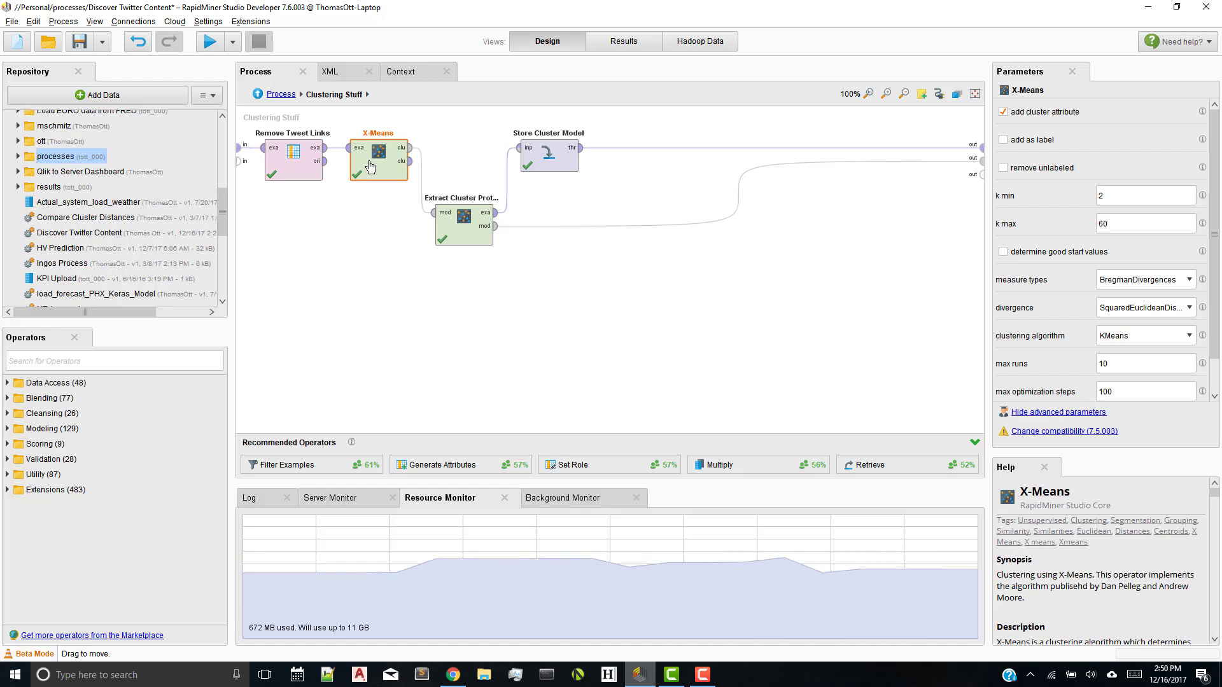
click(573, 158)
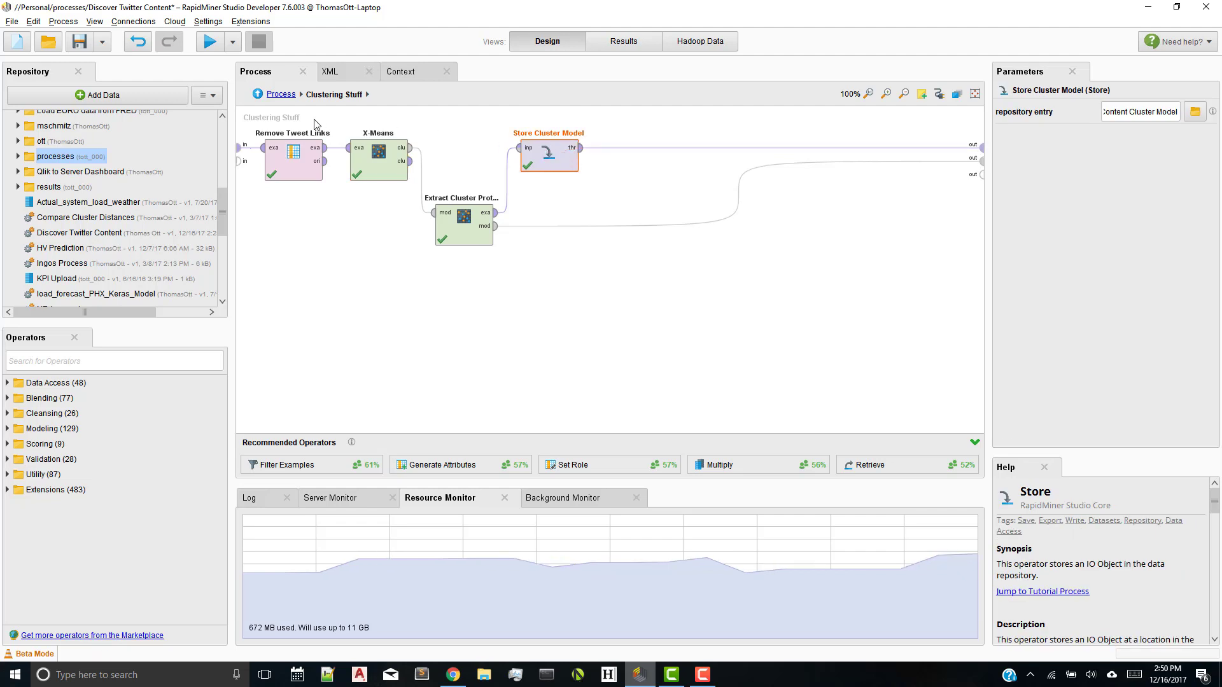
click(264, 97)
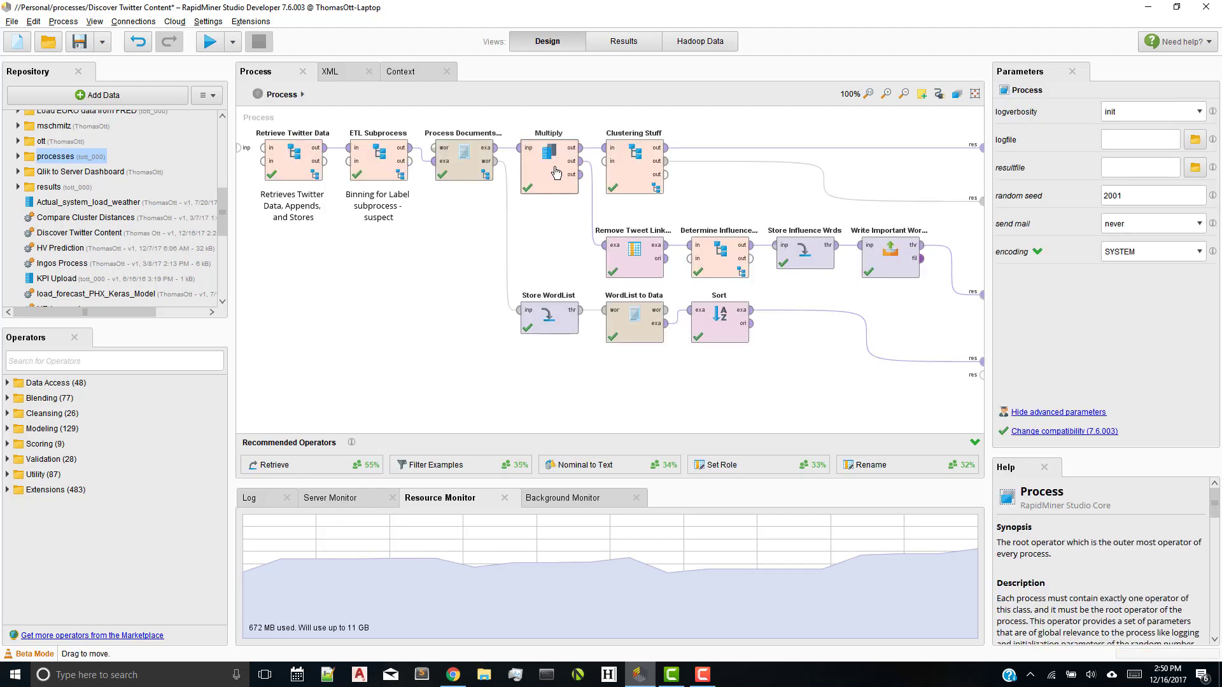
Review Remove Tweet Links (2) and the operators inside Determine Influence Factors, from the weighting operators through Select Top 20, and return to the main process.
click(620, 265)
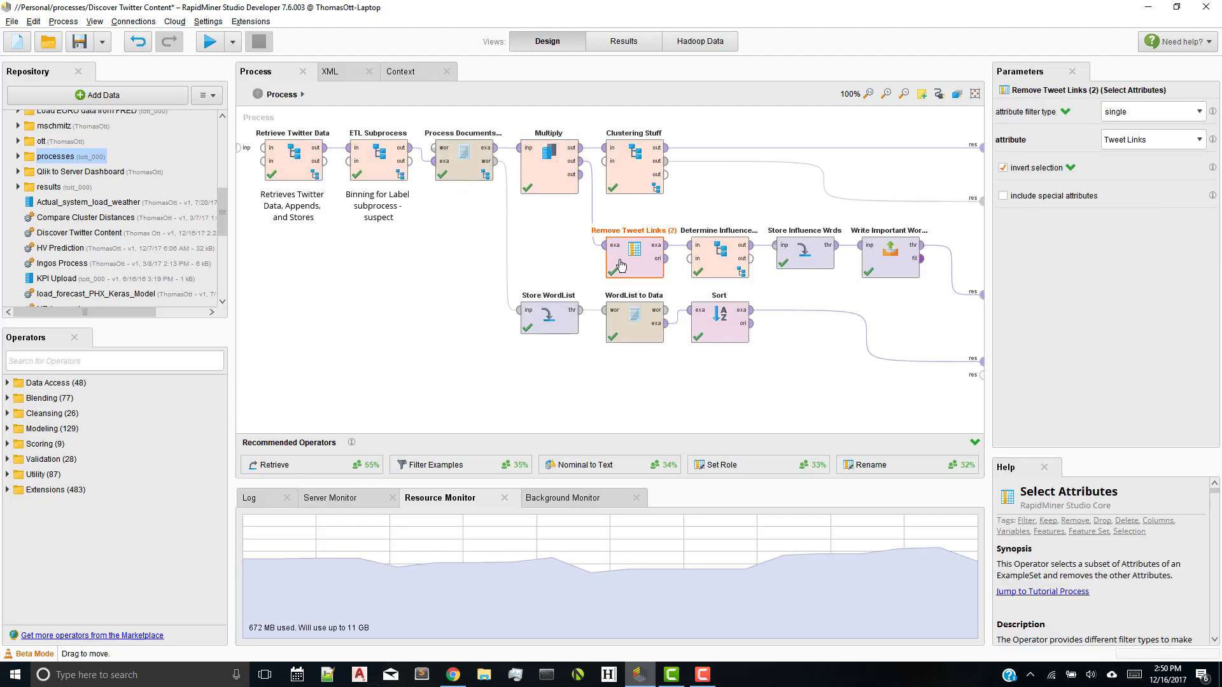
double_click(714, 266)
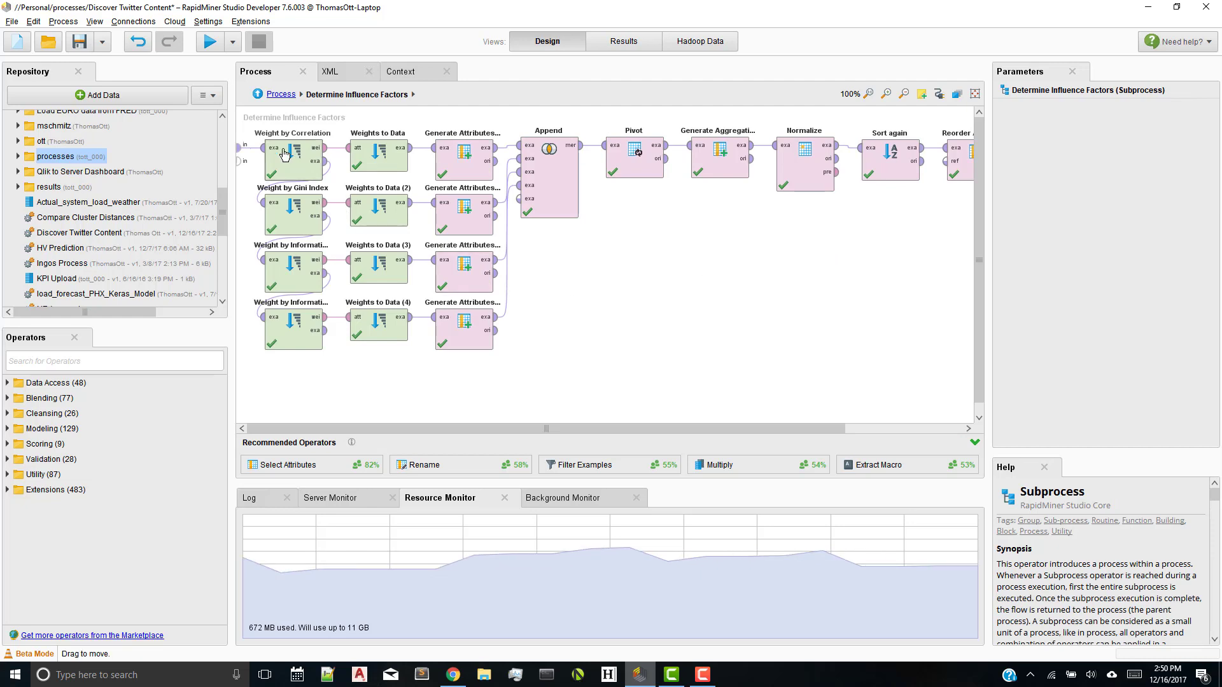
click(282, 281)
click(285, 341)
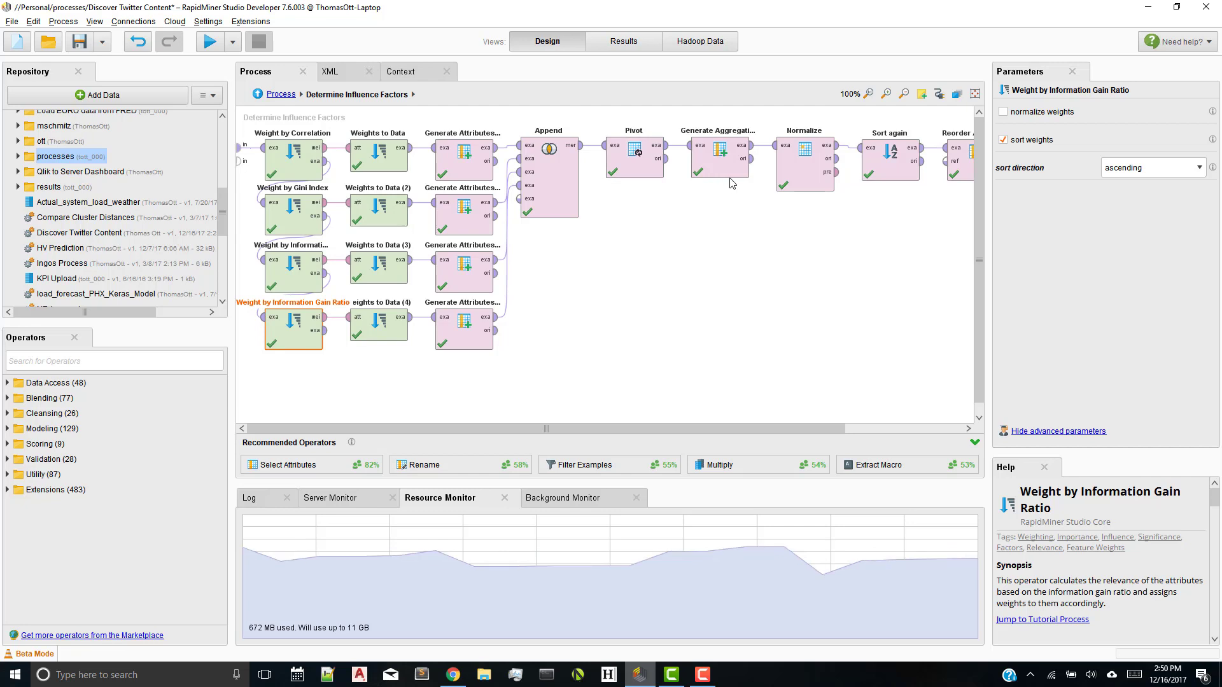
click(895, 428)
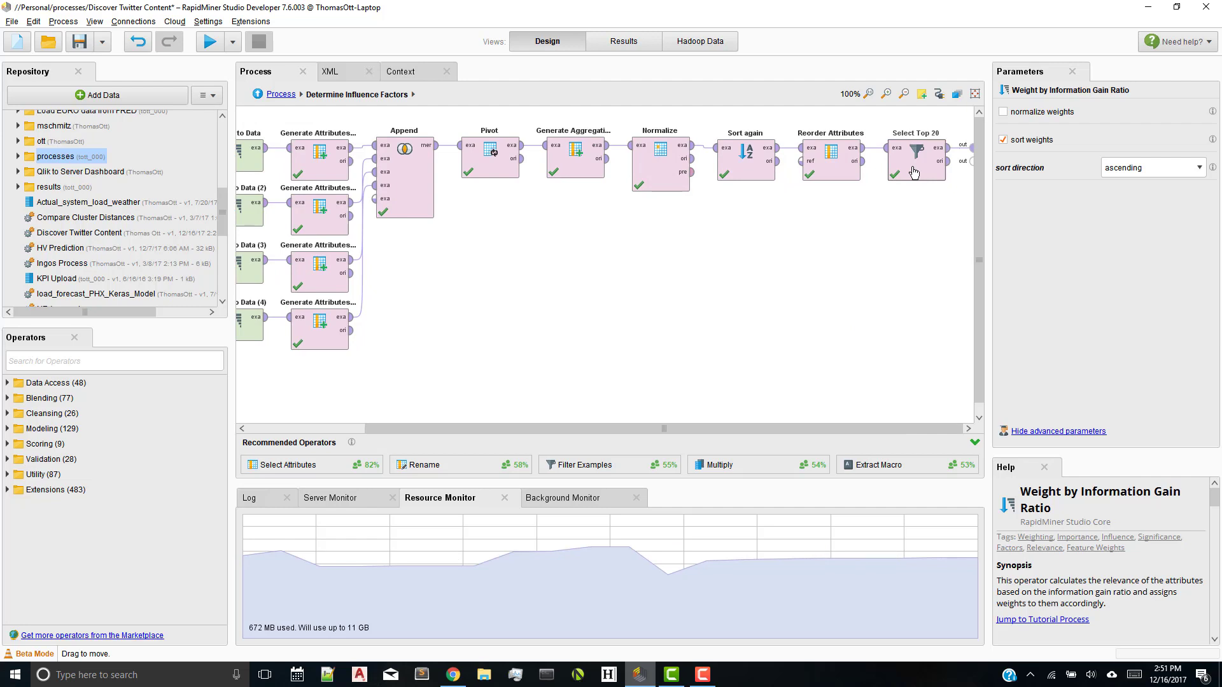
click(257, 97)
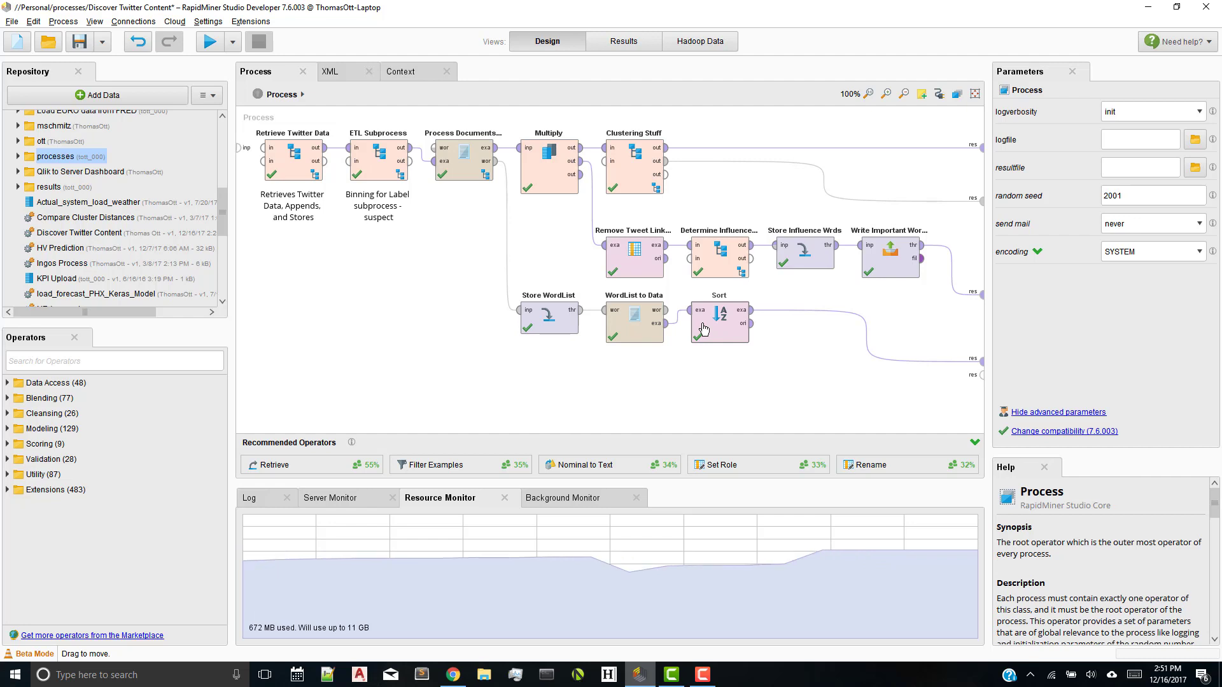
Run the process and widen the word and in class (Important) columns of the Sort results to read the full entries.
click(208, 42)
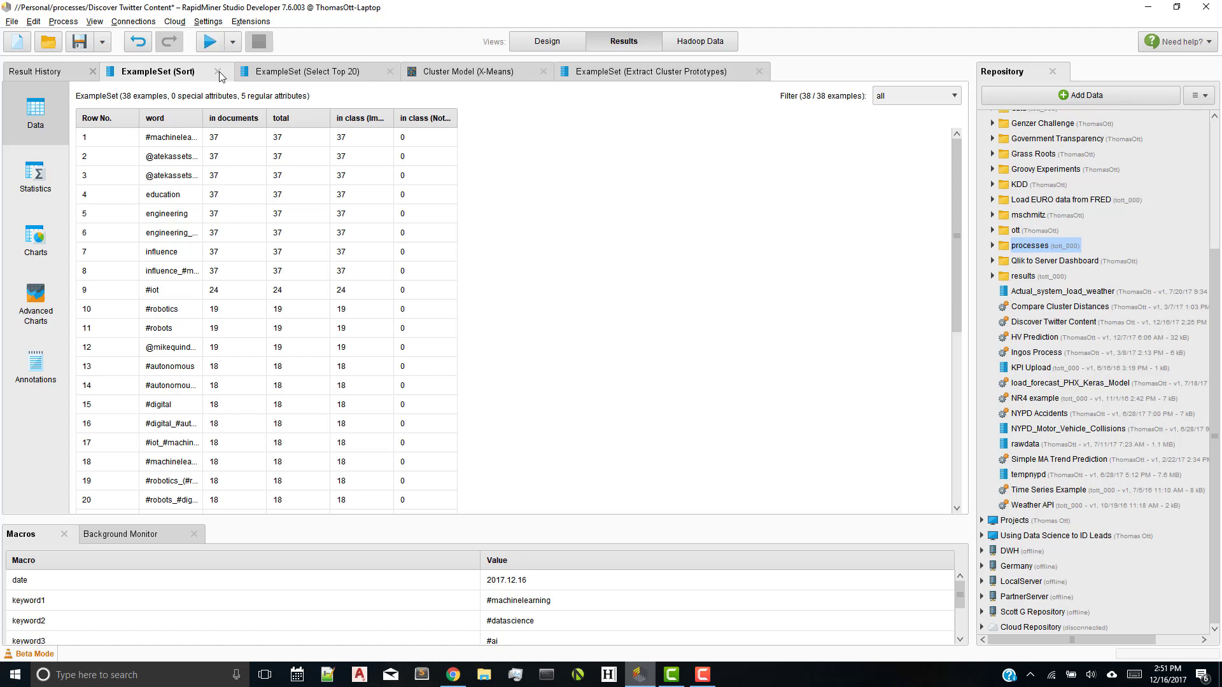
double_click(203, 121)
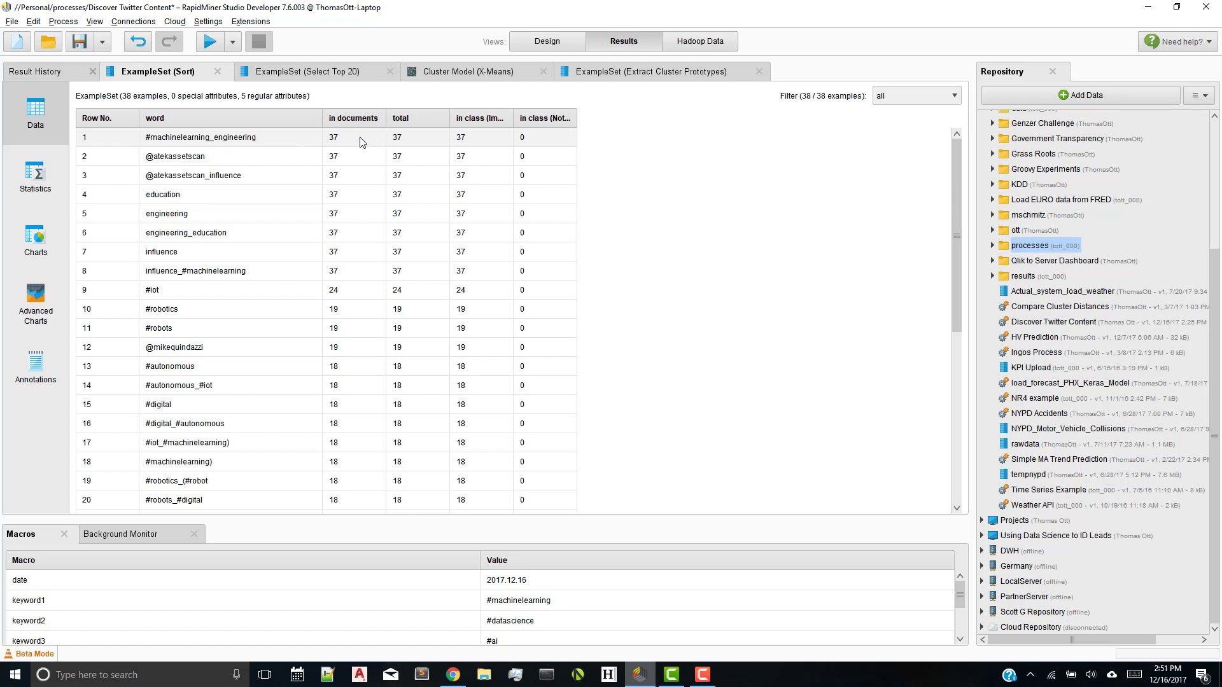
drag(513, 120, 569, 119)
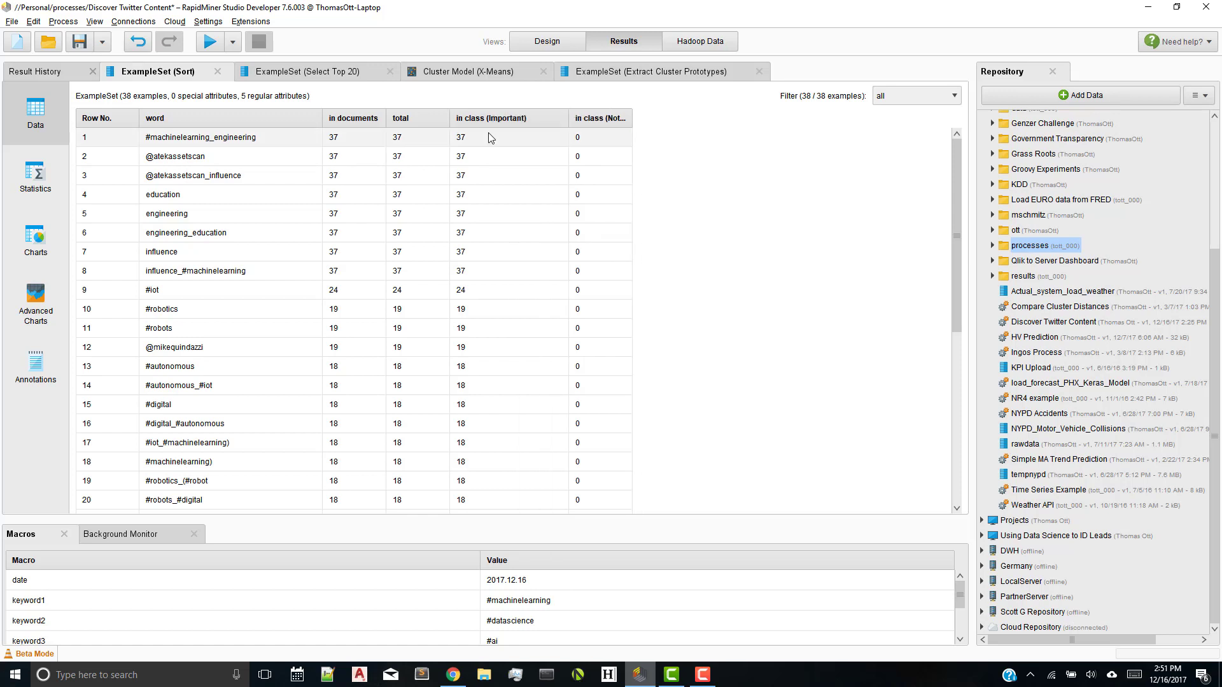
click(212, 160)
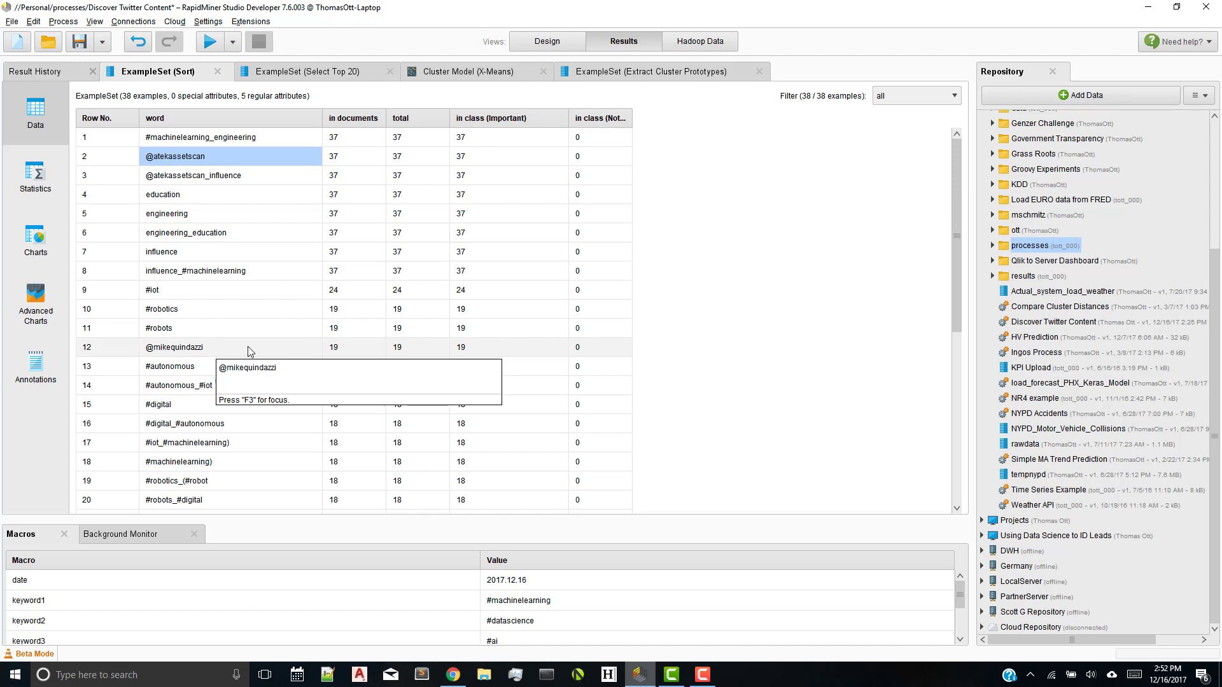
Widen the columns of the Select Top 20 results and chart them as bars, with Importance as the value column and sum aggregation.
click(326, 77)
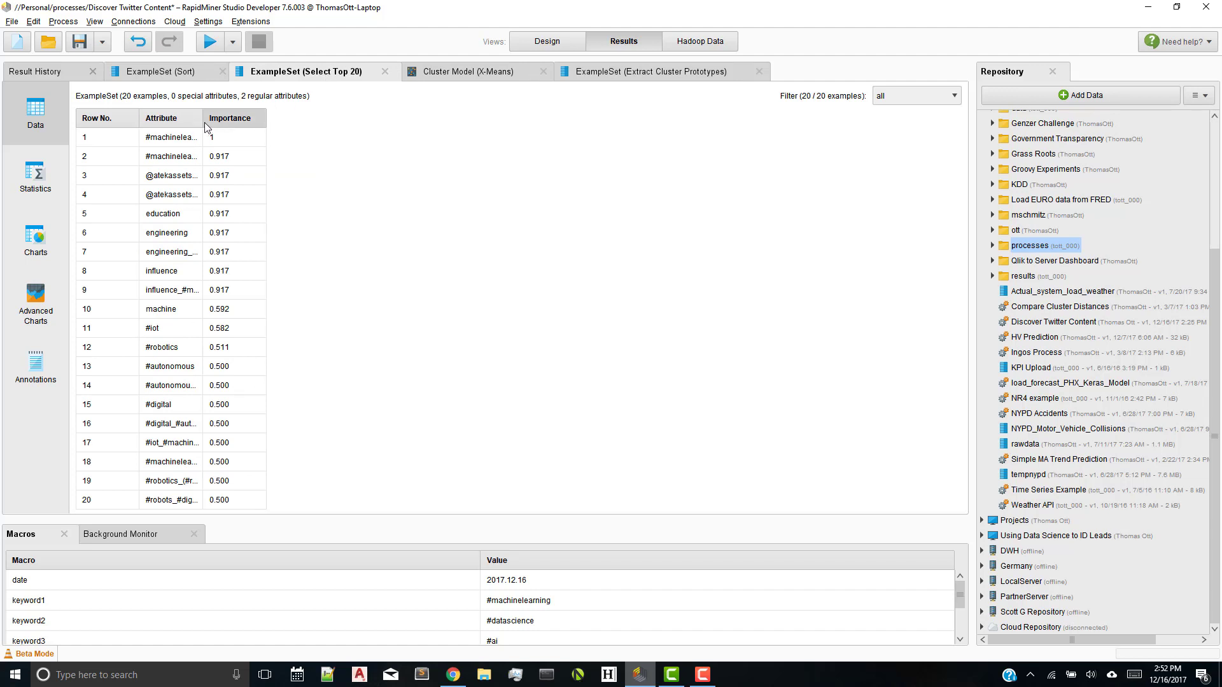
drag(245, 118, 447, 116)
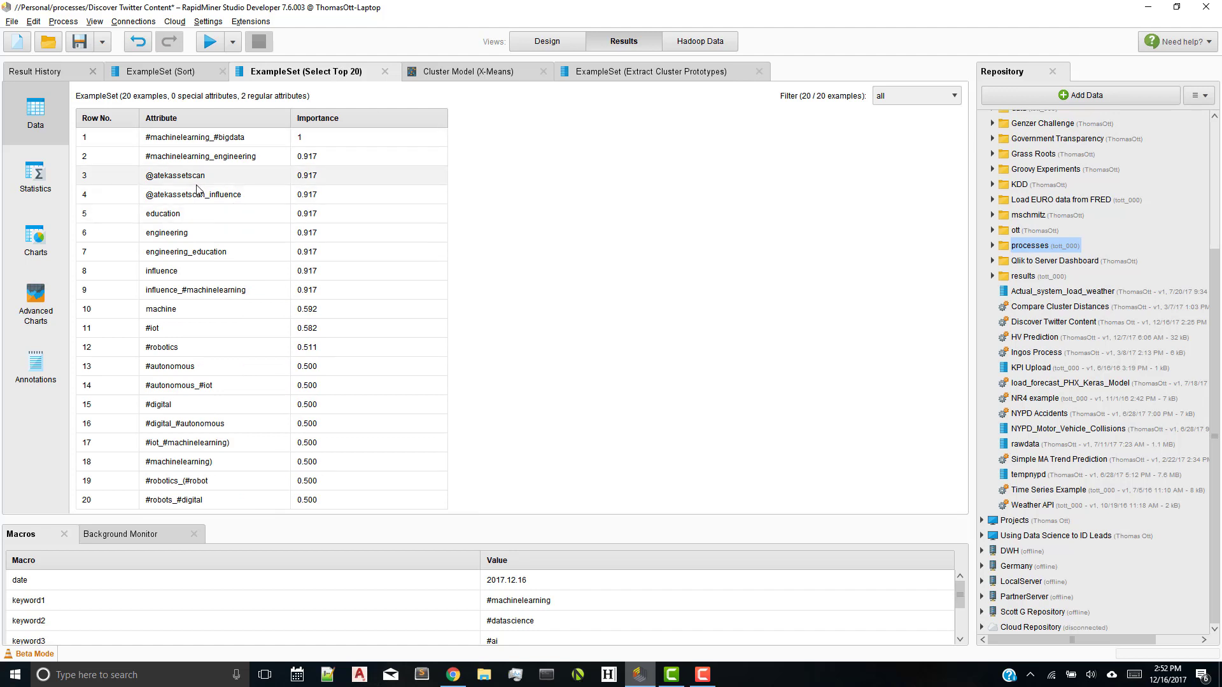
click(43, 245)
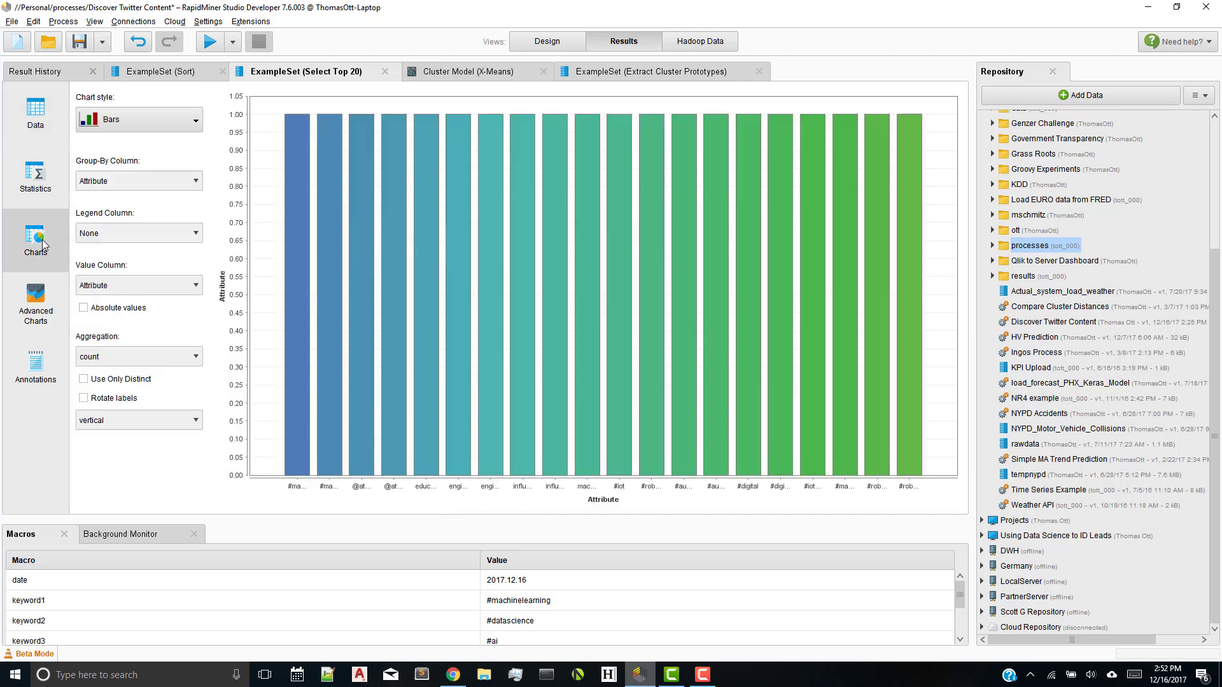
click(168, 360)
click(156, 416)
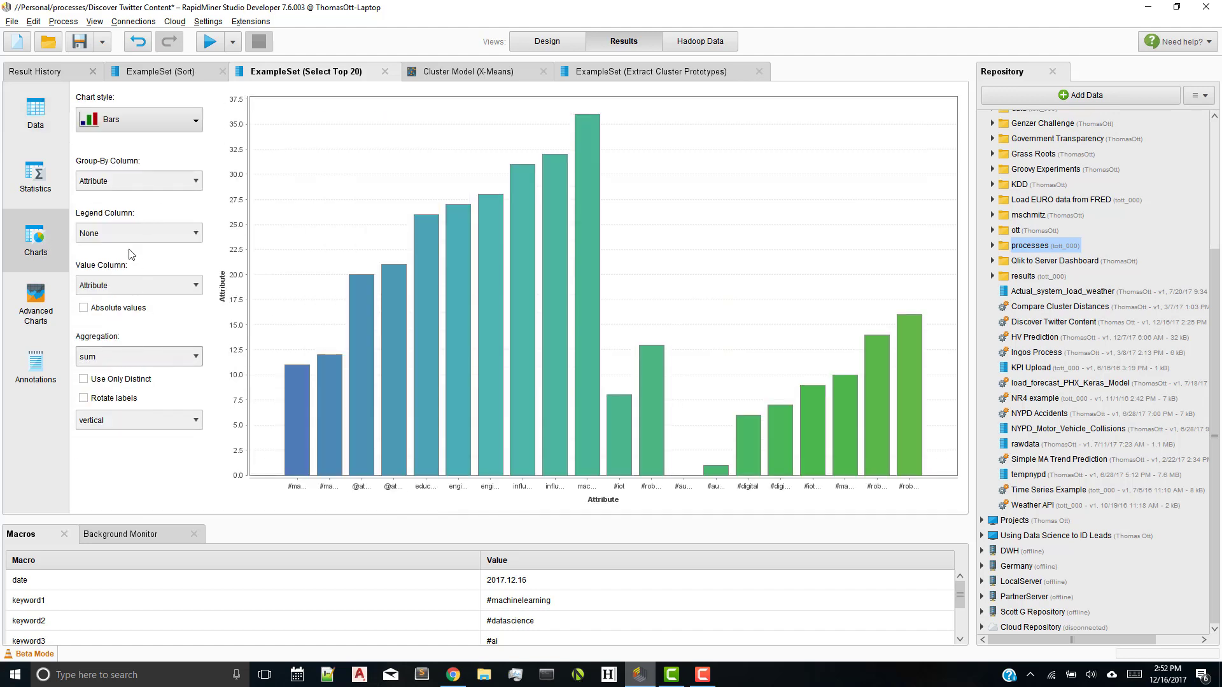
click(157, 290)
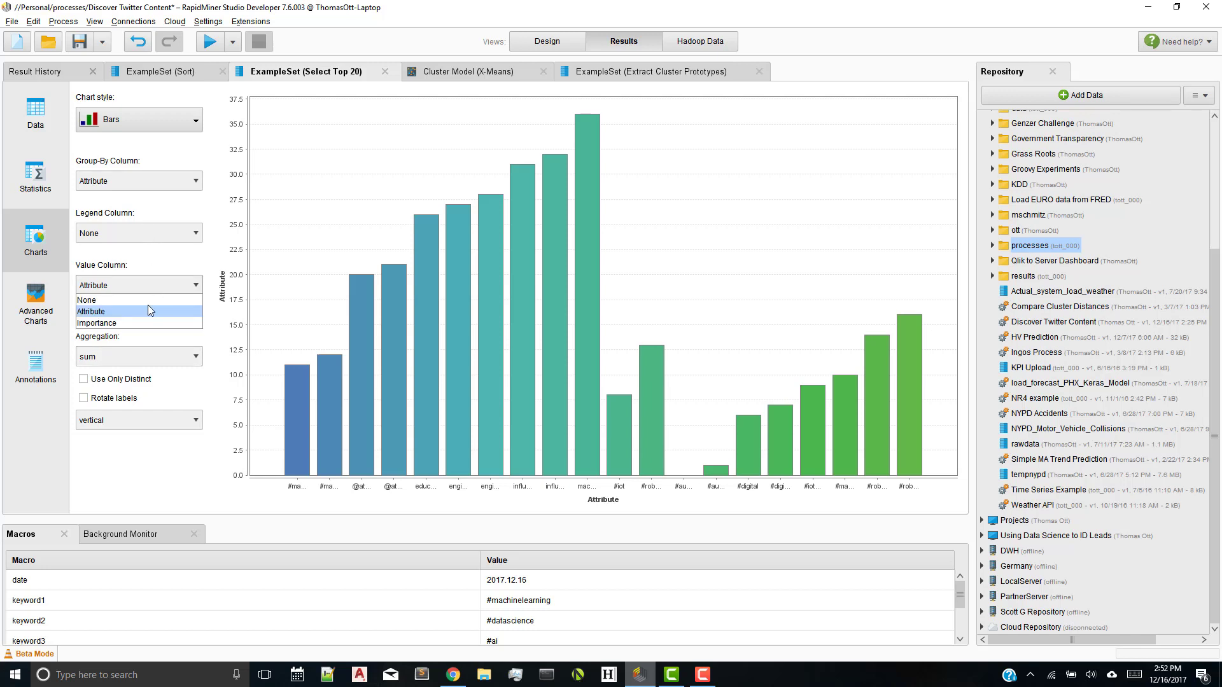
click(150, 322)
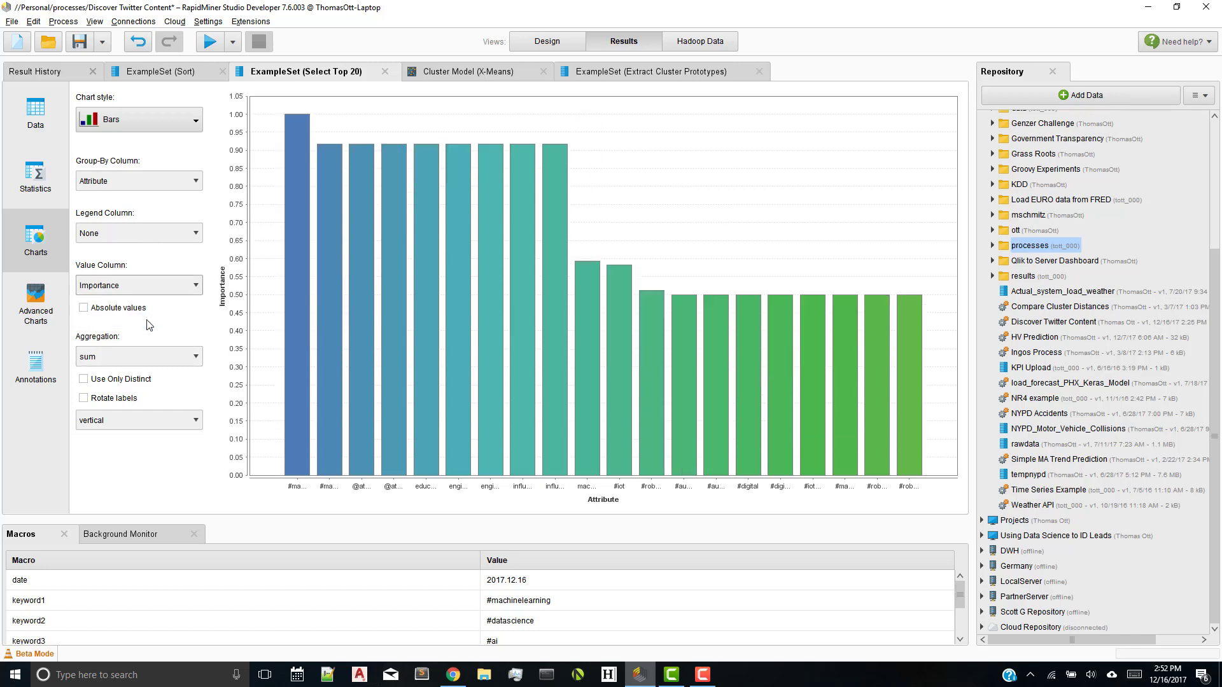
Set the bar chart's legend column to Attribute and rotate its labels.
click(153, 233)
click(156, 259)
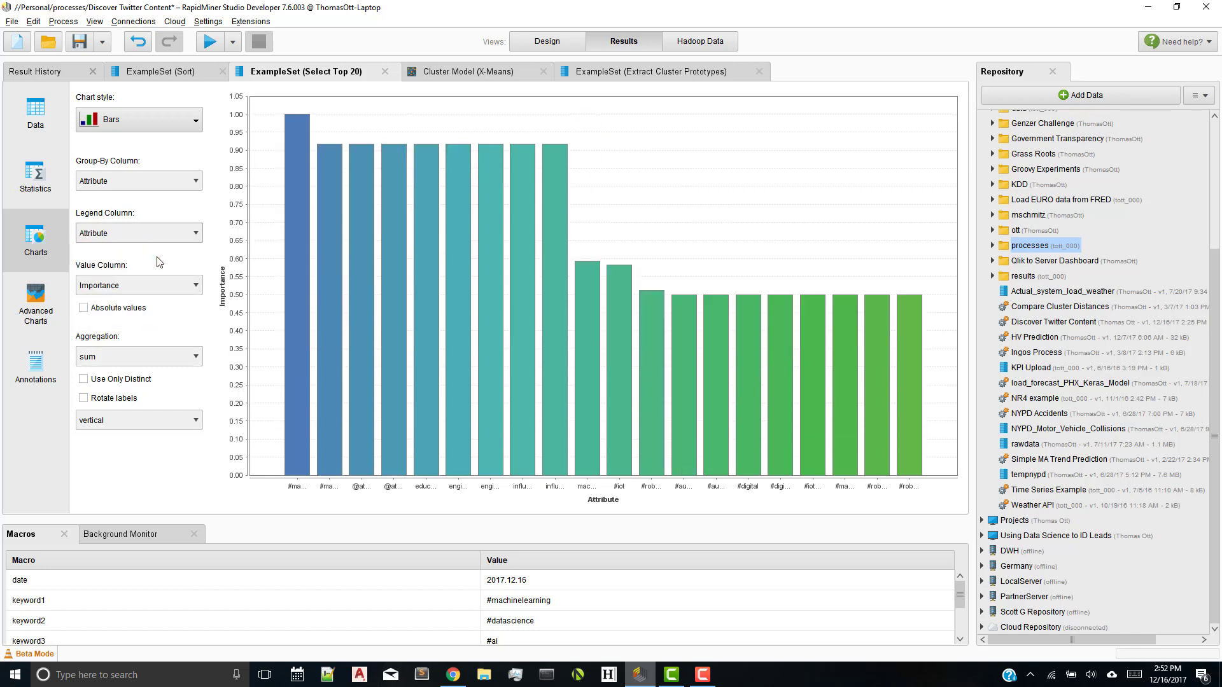
click(127, 399)
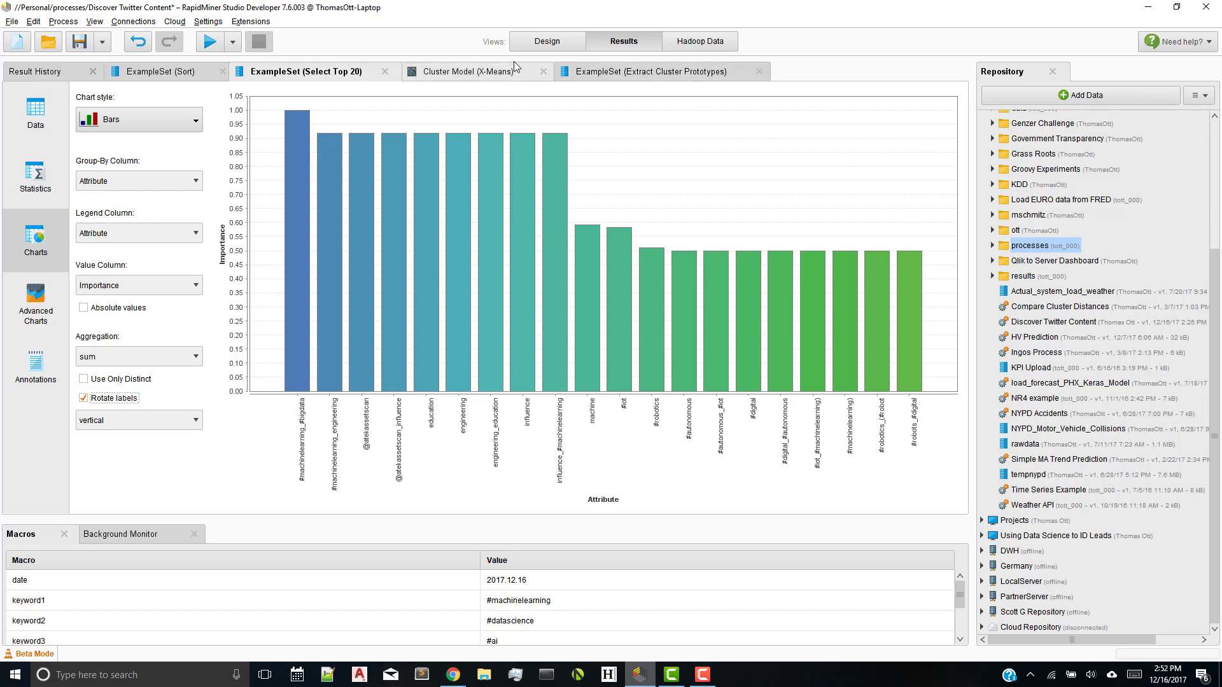
Examine the X-Means cluster model's plot, expand cluster_2 in its folder view and try to view the object with id 13.
click(490, 72)
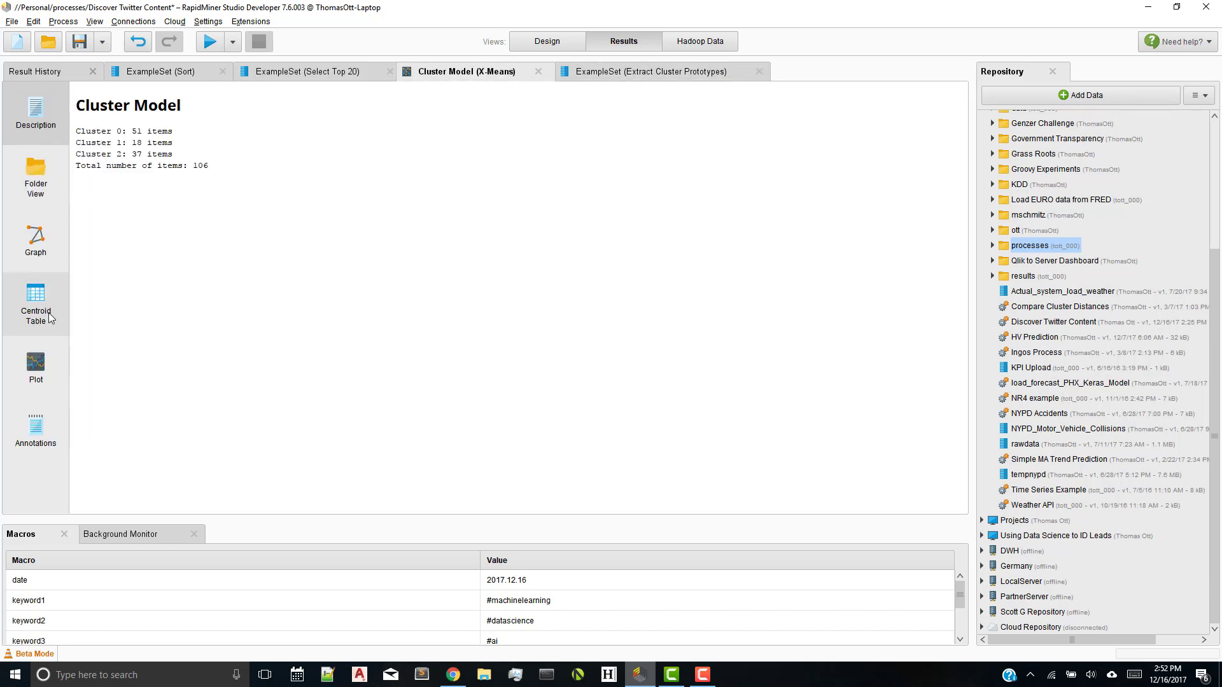
click(46, 361)
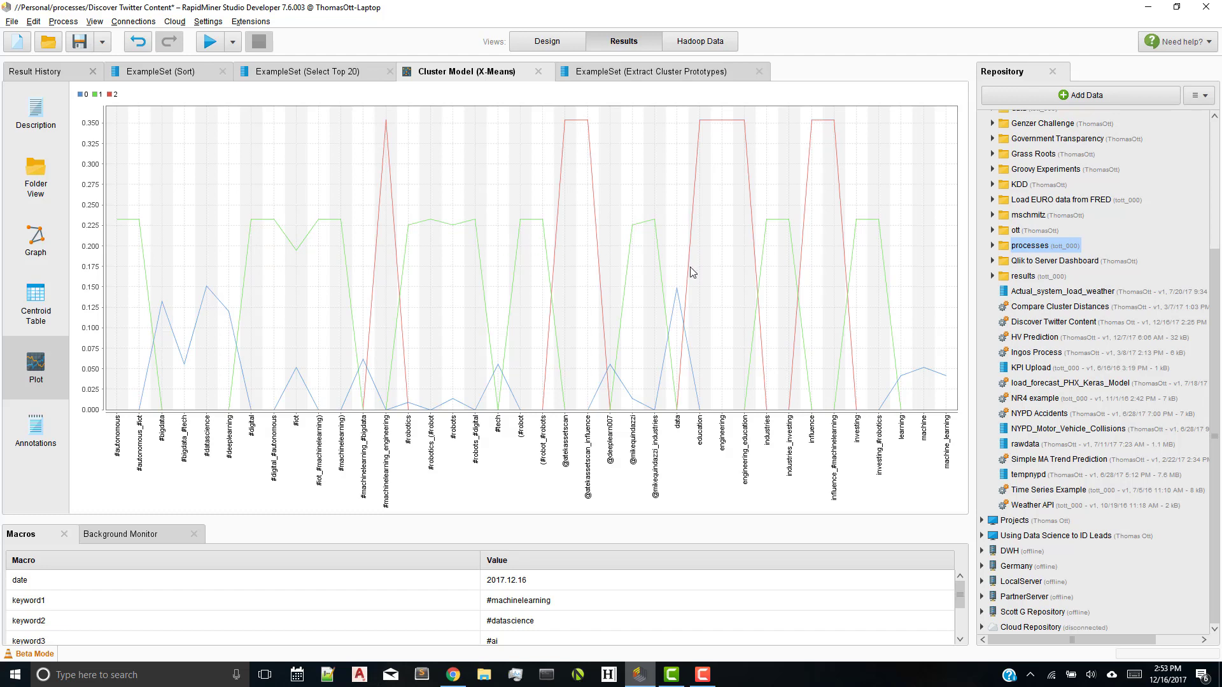
click(37, 172)
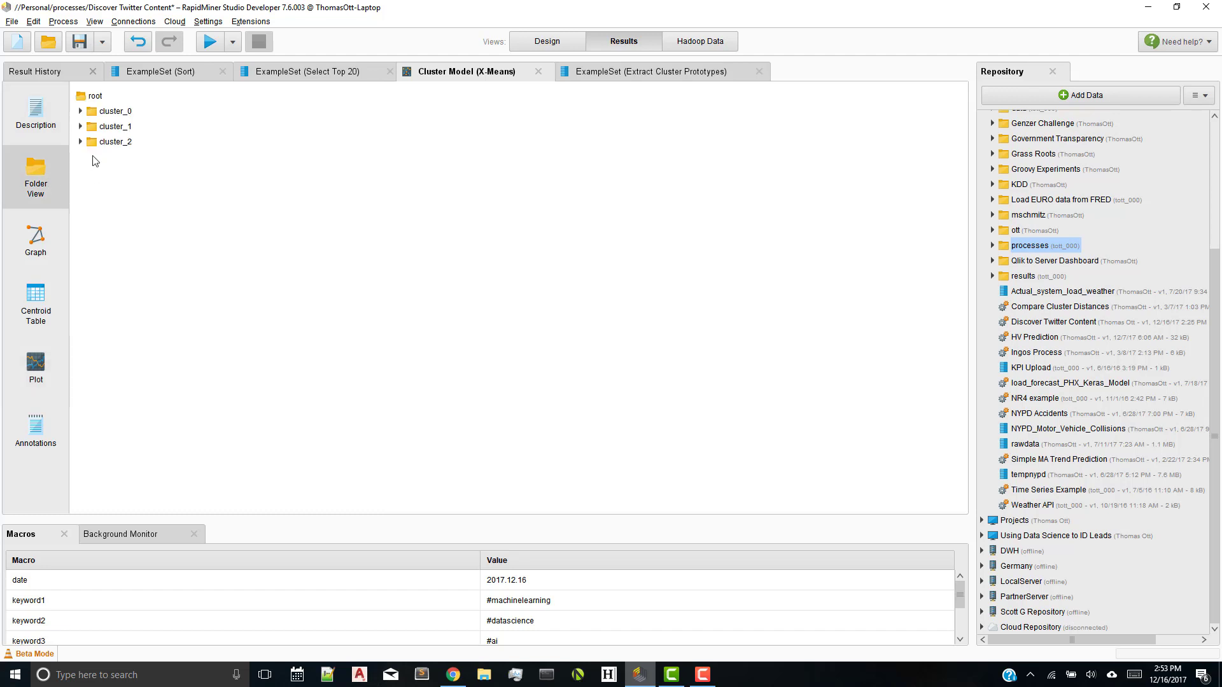
click(80, 141)
double_click(113, 127)
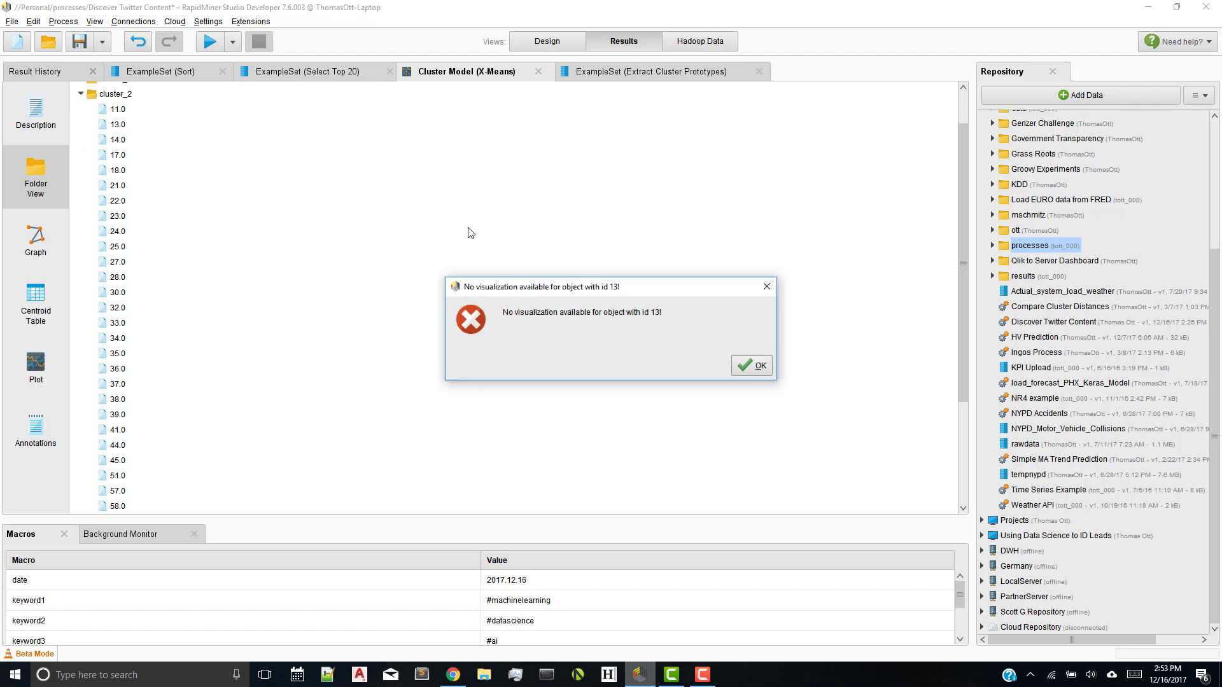
click(752, 366)
Show the cluster model as a graph and move the cluster 1 node below the other two clusters.
click(36, 239)
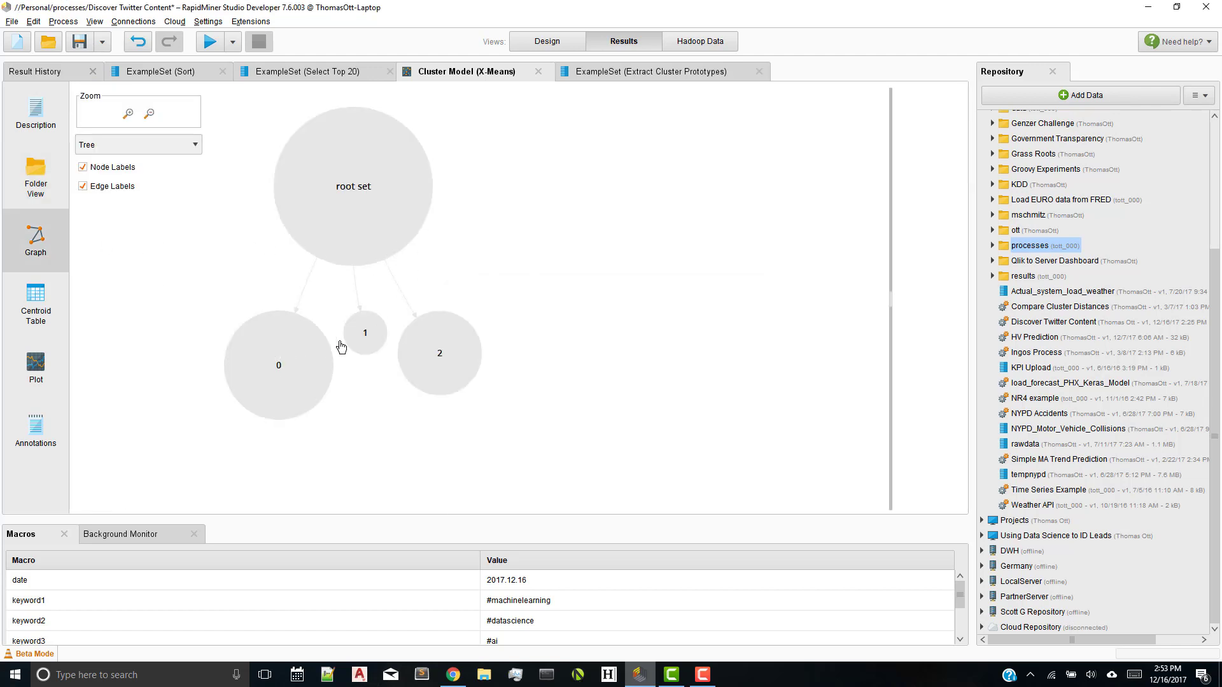
drag(365, 334, 389, 461)
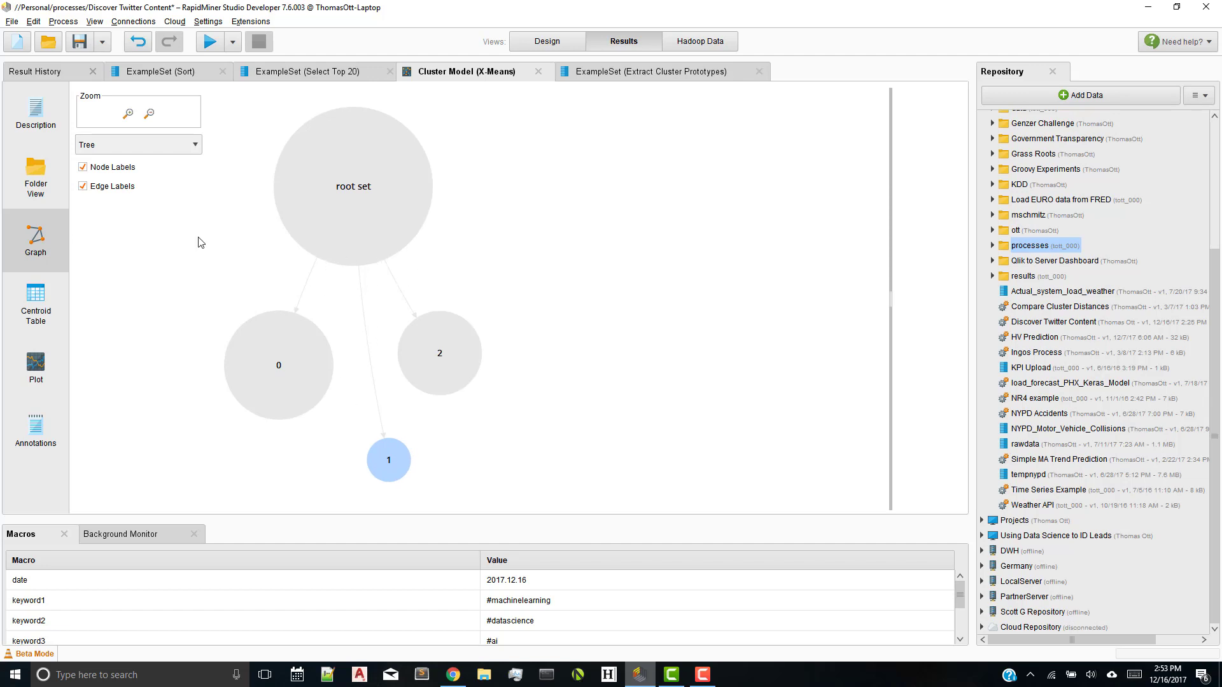
Show the cluster model's centroid table and sort it by cluster_1 in descending order.
click(38, 304)
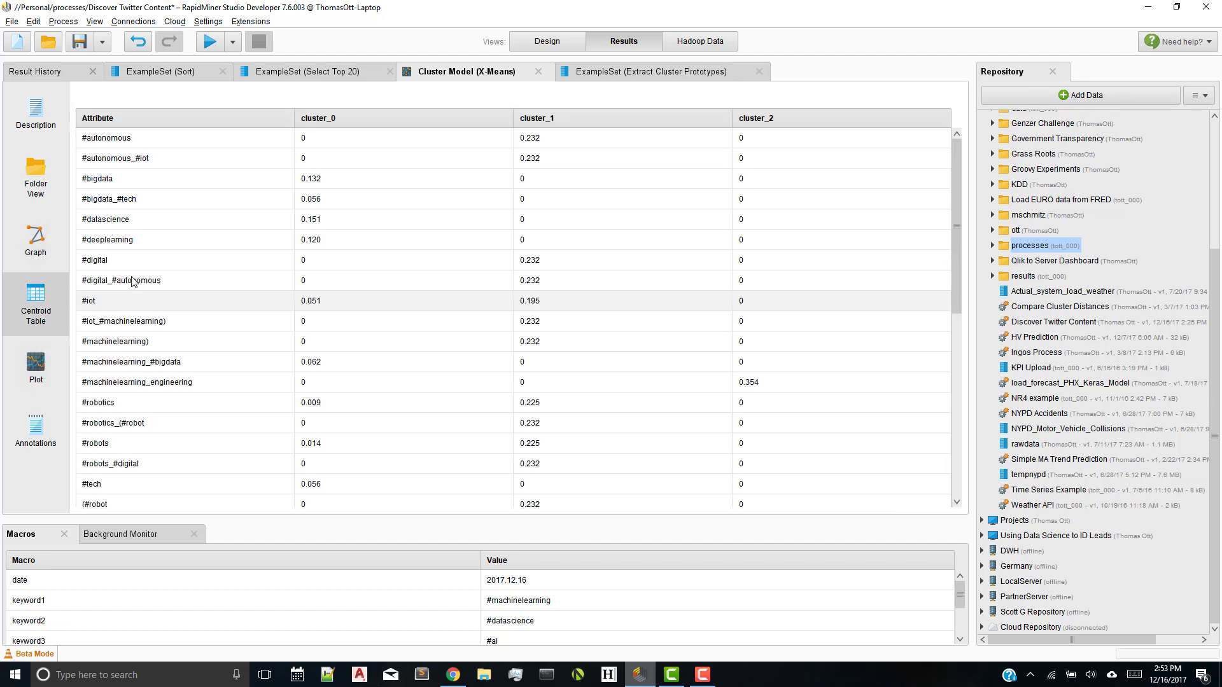
click(560, 119)
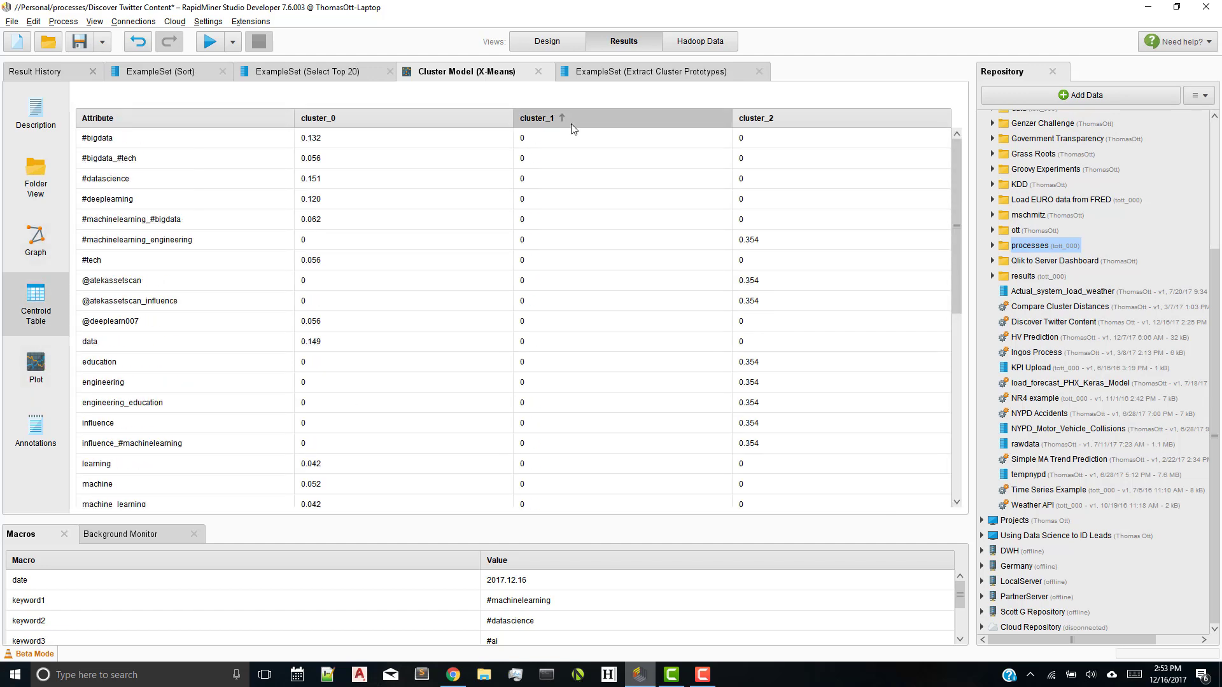
click(572, 123)
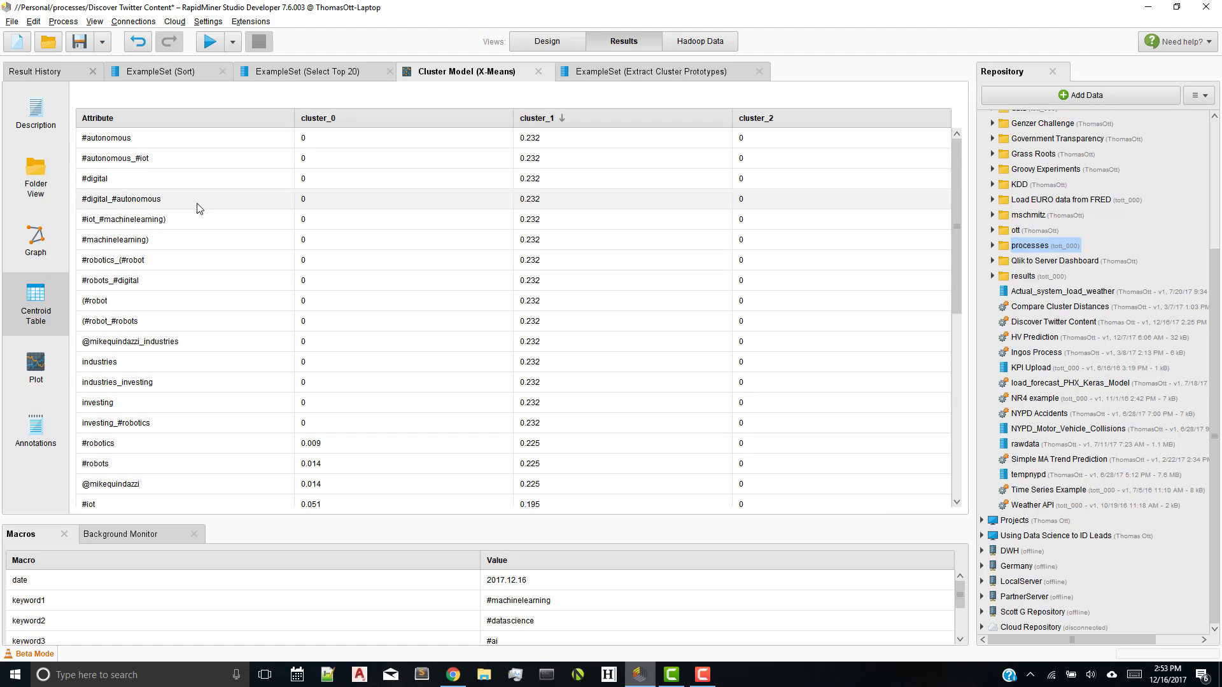